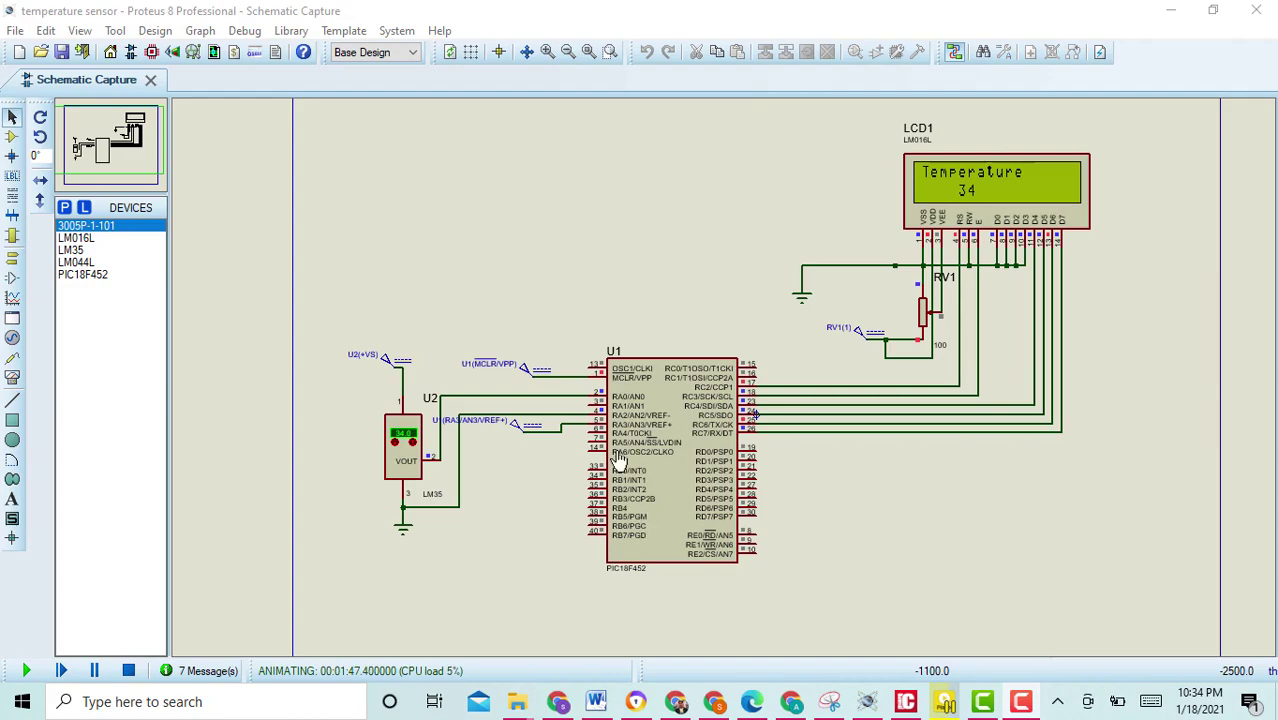
Check the MCLR, +VS and reference DC generators read 5 V, 12 V and 1.5 V.
{"action": "double_click", "coordinate": [525, 375]}
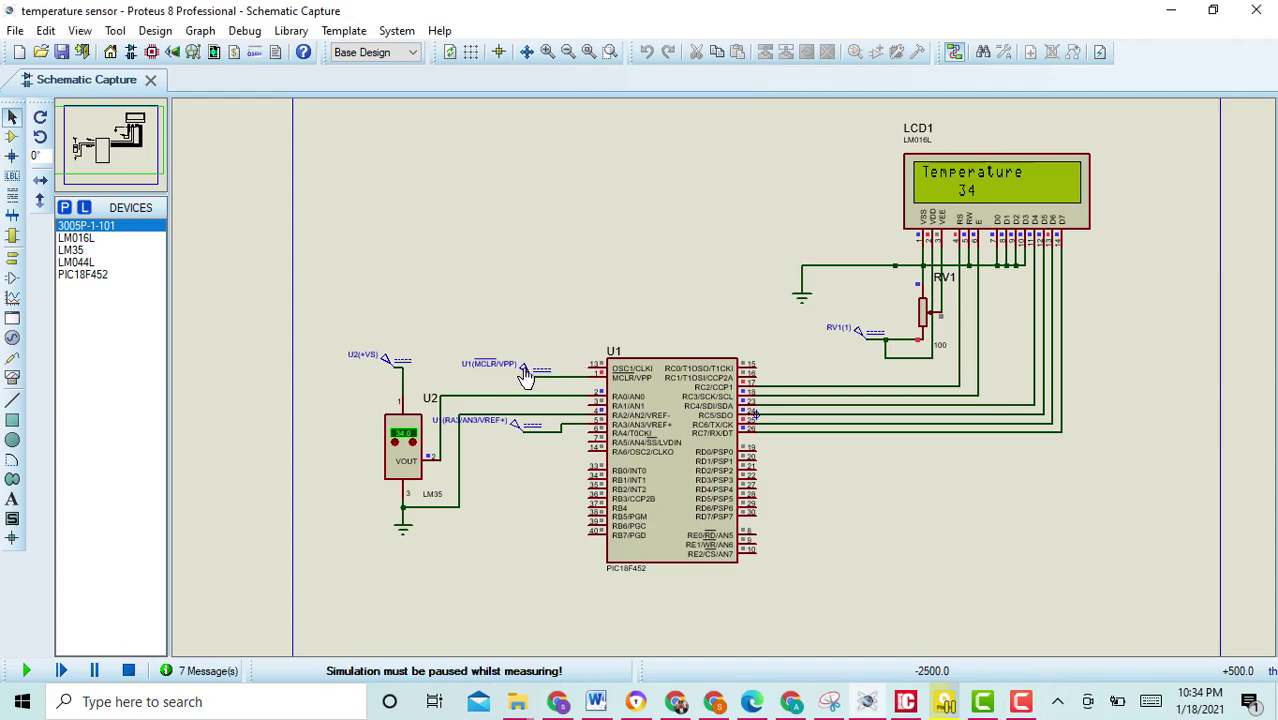
{"action": "left_click", "coordinate": [756, 143]}
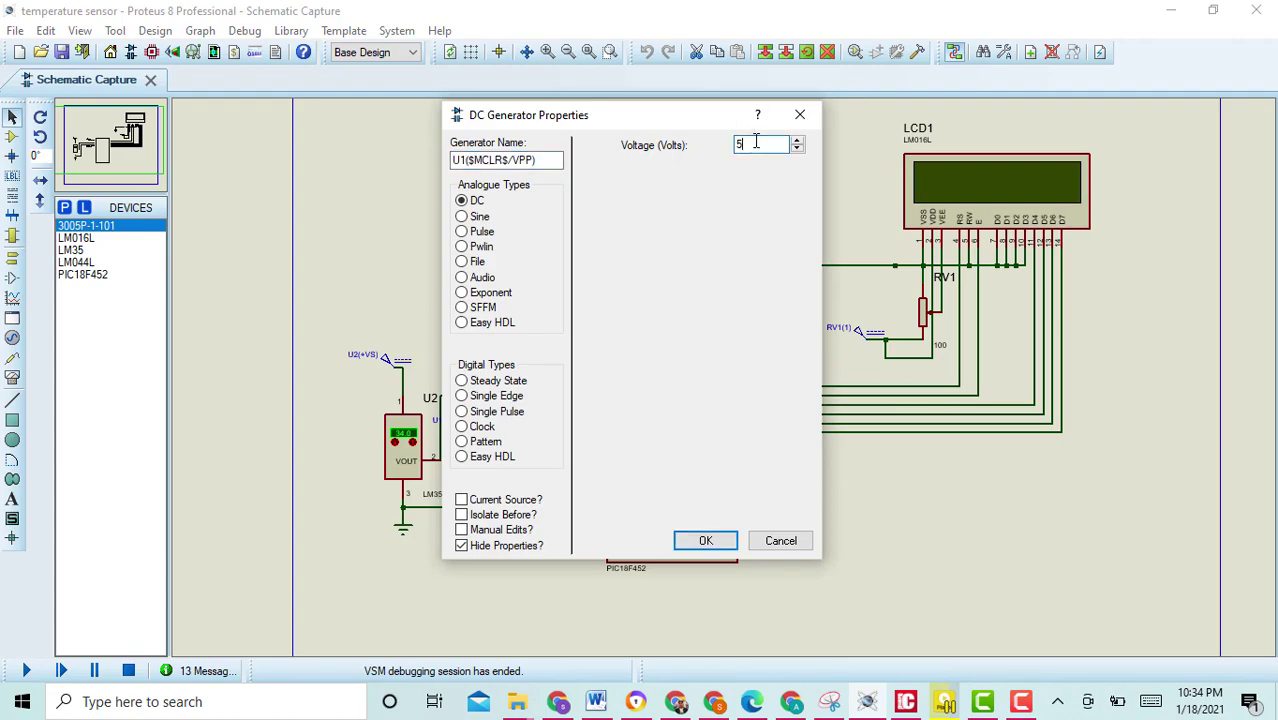
{"action": "left_click", "coordinate": [705, 540]}
{"action": "double_click", "coordinate": [385, 358]}
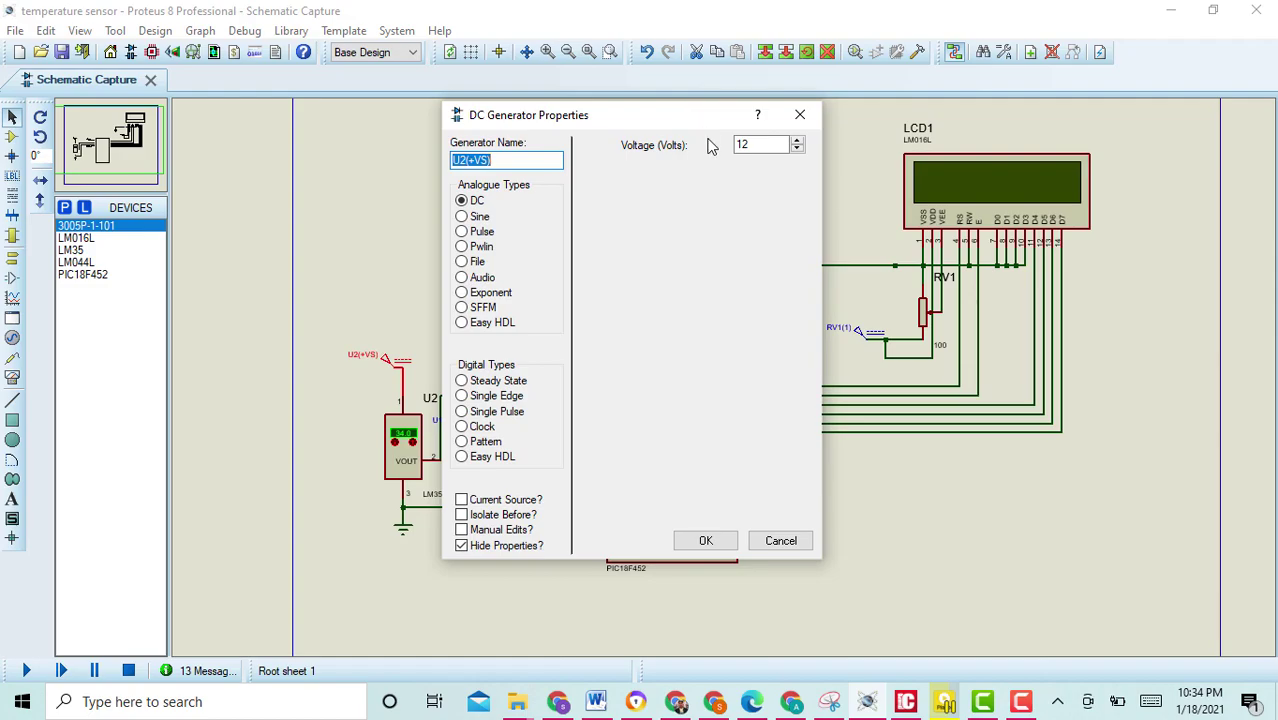
{"action": "left_click", "coordinate": [758, 143]}
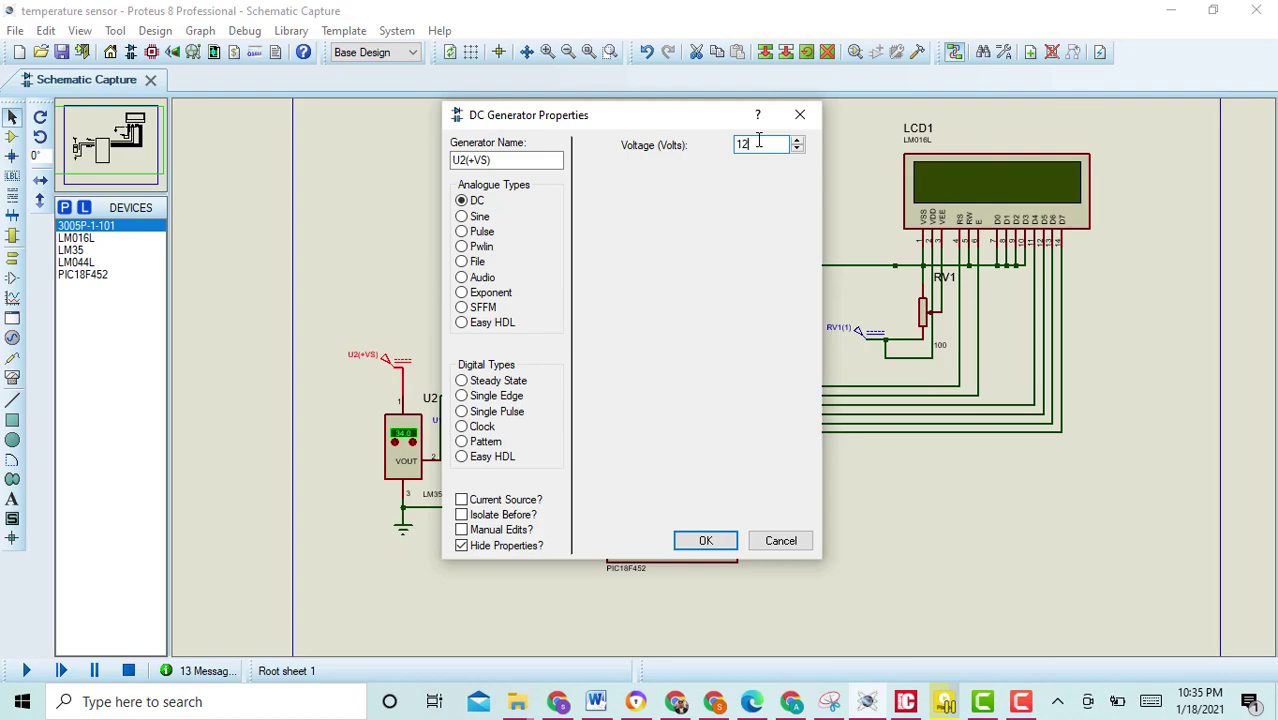
{"action": "left_click", "coordinate": [706, 540]}
{"action": "double_click", "coordinate": [508, 426]}
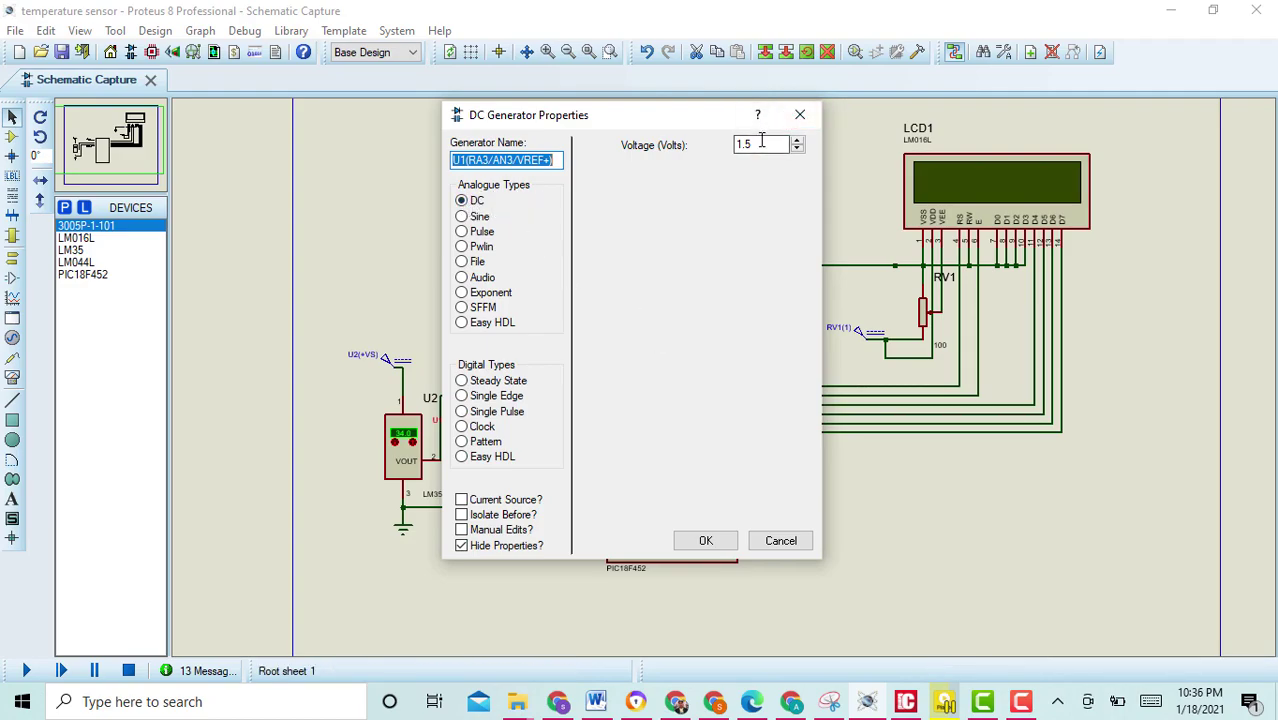
{"action": "left_click", "coordinate": [705, 540]}
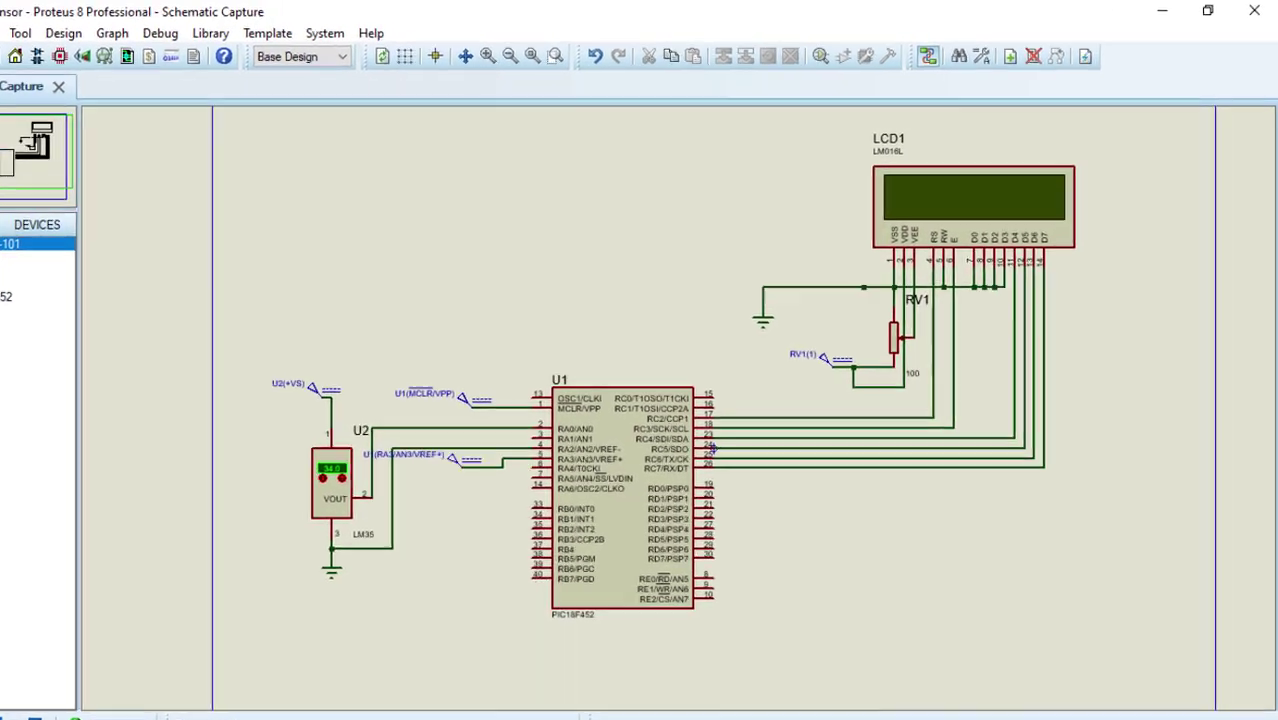
In the mikroC code, move the opening brace after void main() onto its own line.
{"action": "left_click", "coordinate": [906, 701]}
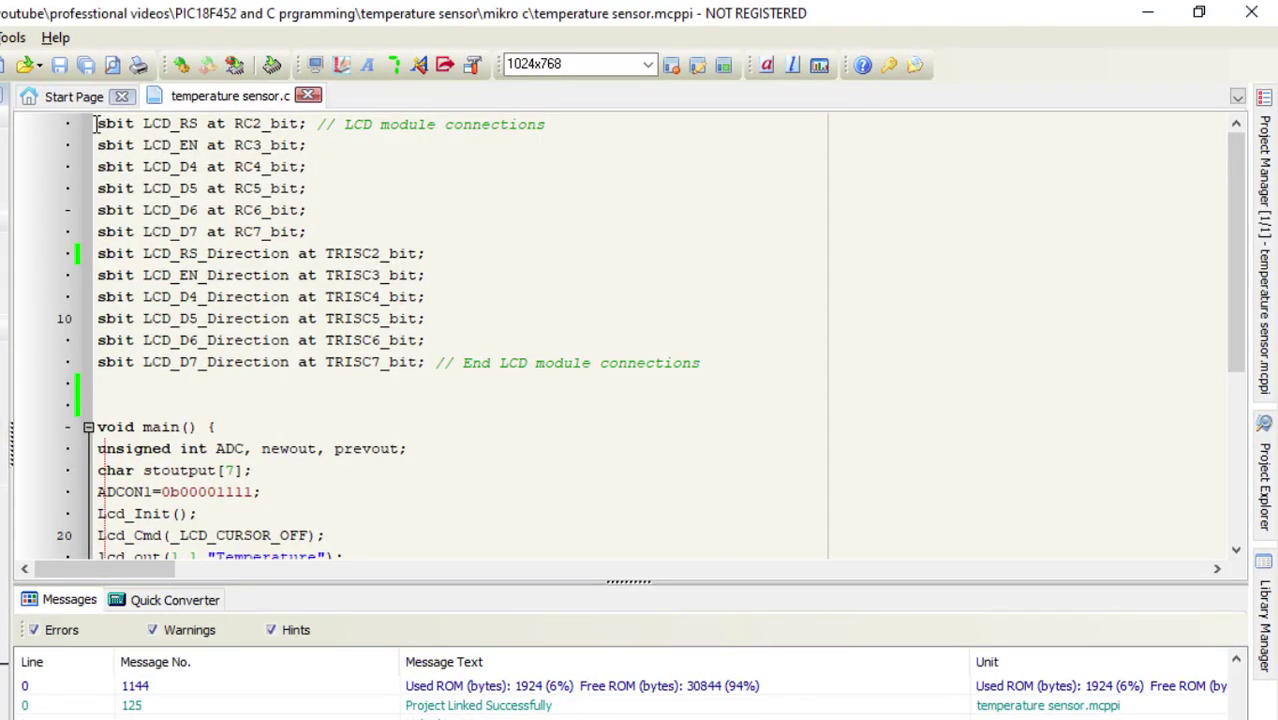
{"action": "left_click_drag", "start_coordinate": [98, 124], "coordinate": [703, 363]}
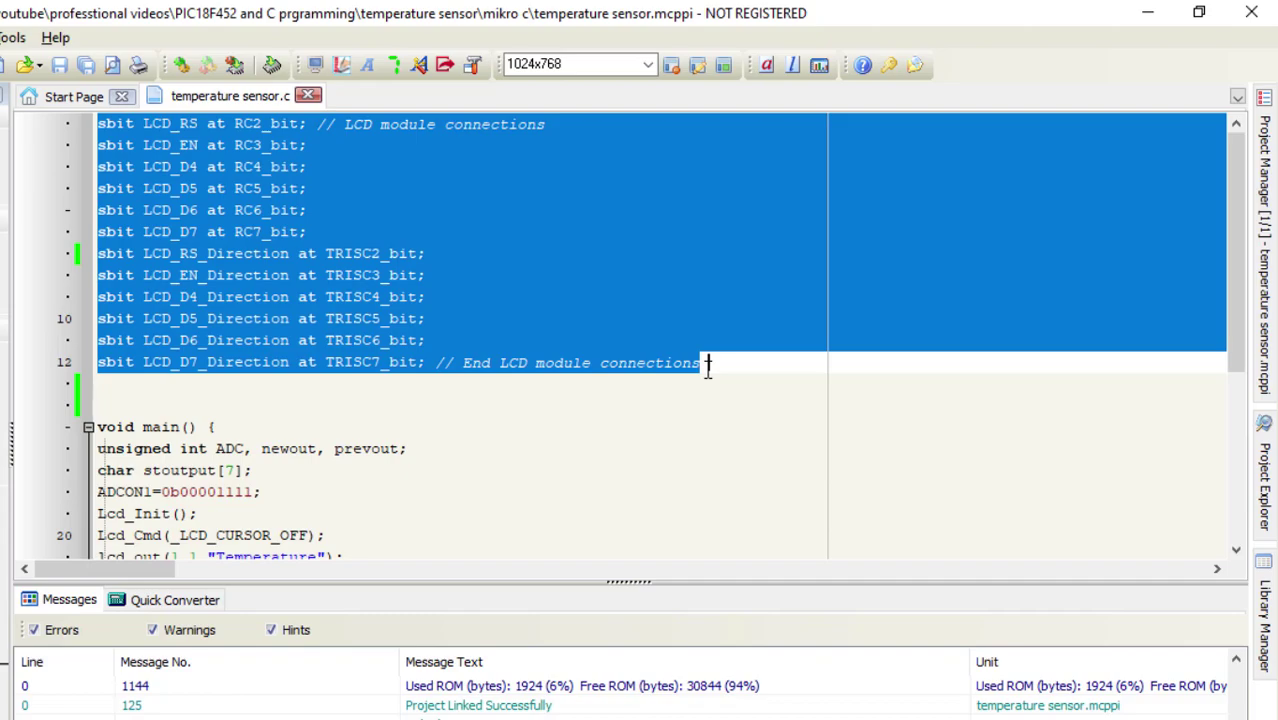
{"action": "left_click_drag", "start_coordinate": [207, 427], "coordinate": [97, 427]}
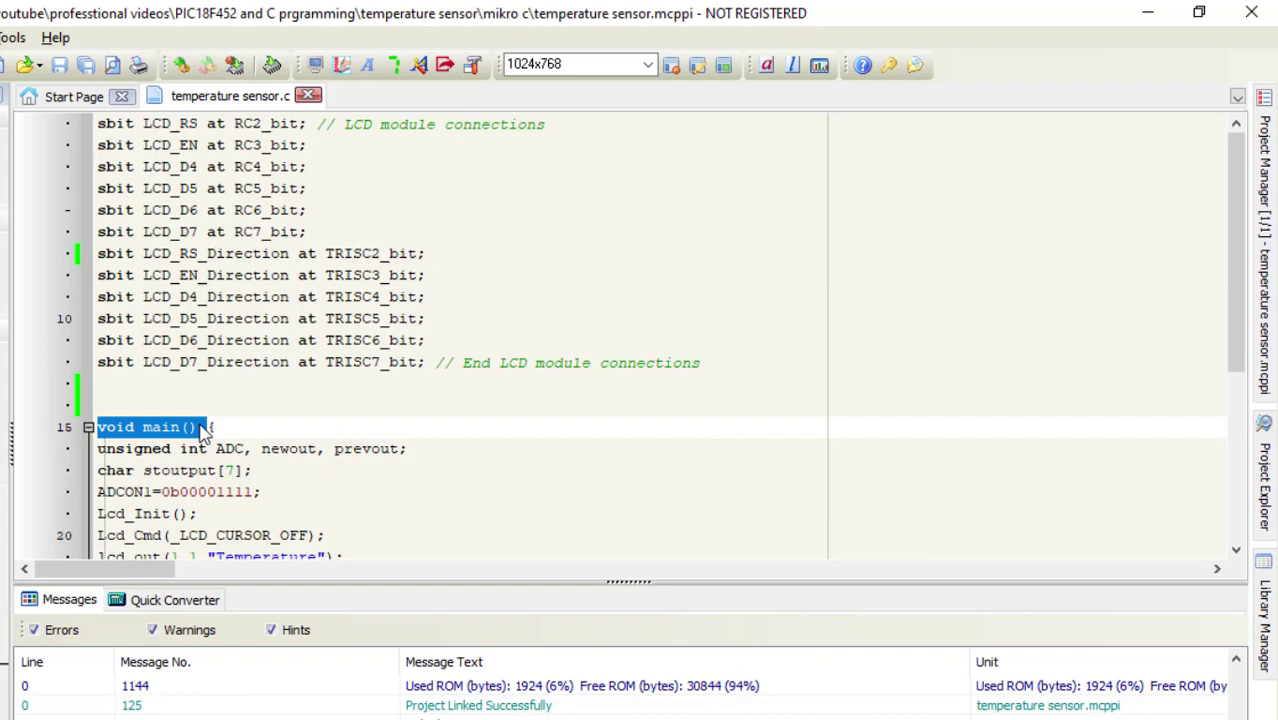
{"action": "left_click", "coordinate": [201, 427]}
{"action": "key", "text": "Return"}
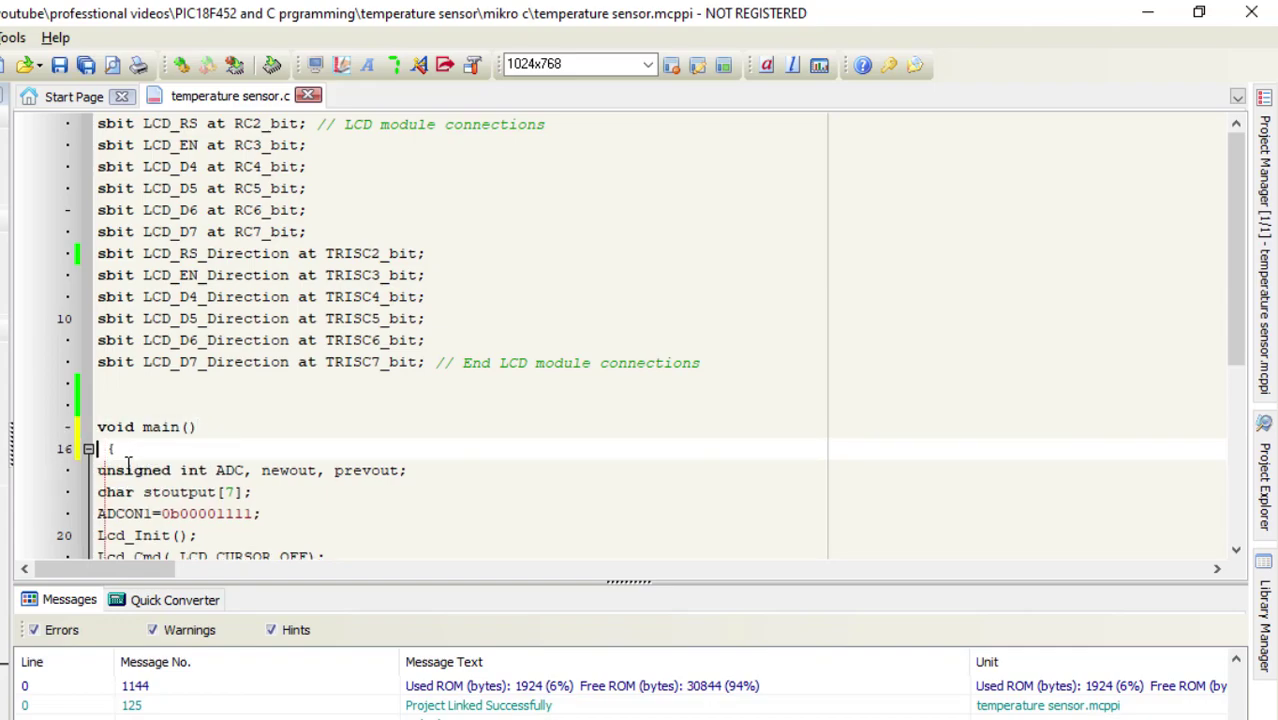
Highlight the newout variable declaration and the char stoutput[7] declaration.
{"action": "scroll", "coordinate": [210, 427], "scroll_direction": "down", "scroll_amount": 3}
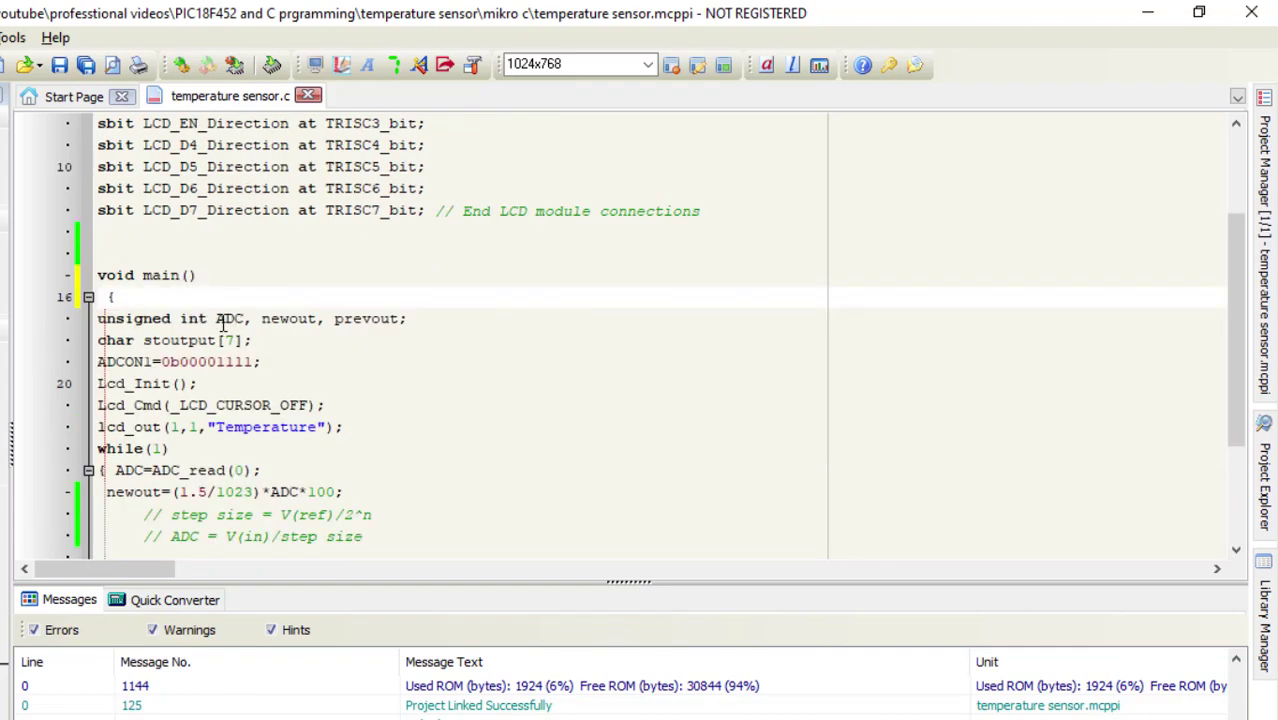
{"action": "triple_click", "coordinate": [222, 320]}
{"action": "left_click", "coordinate": [326, 320]}
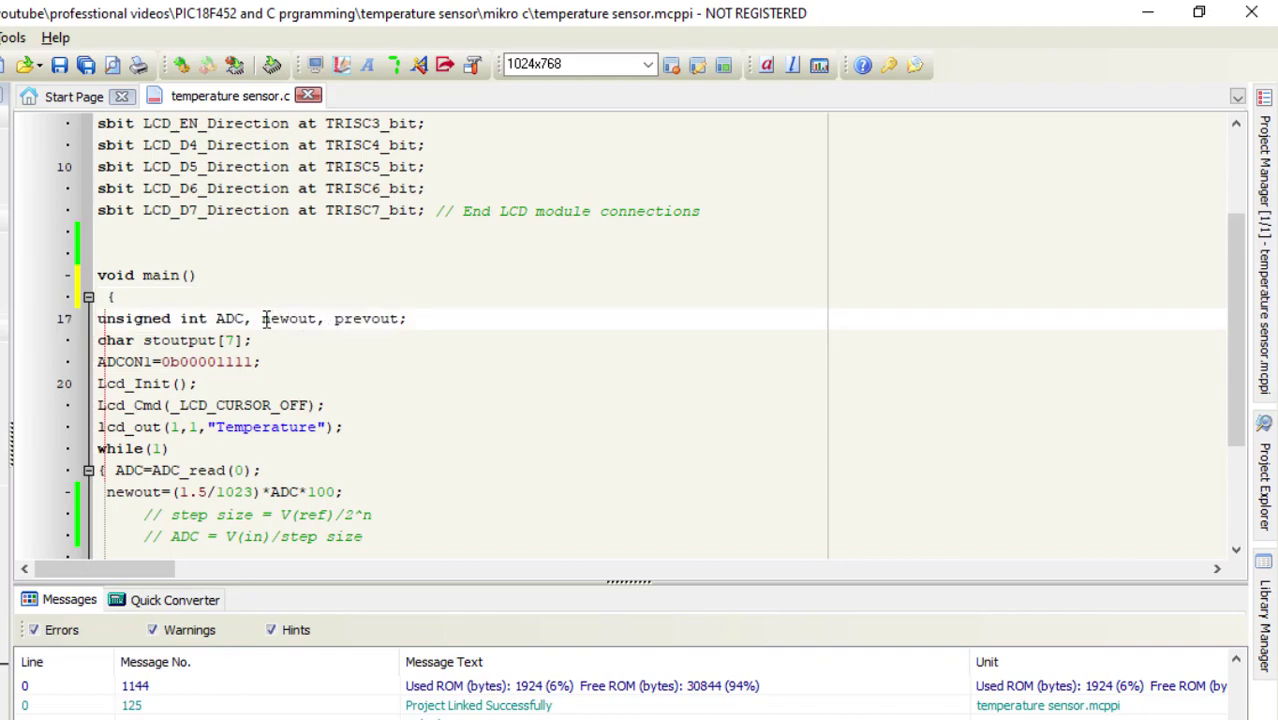
{"action": "left_click_drag", "start_coordinate": [262, 318], "coordinate": [396, 320]}
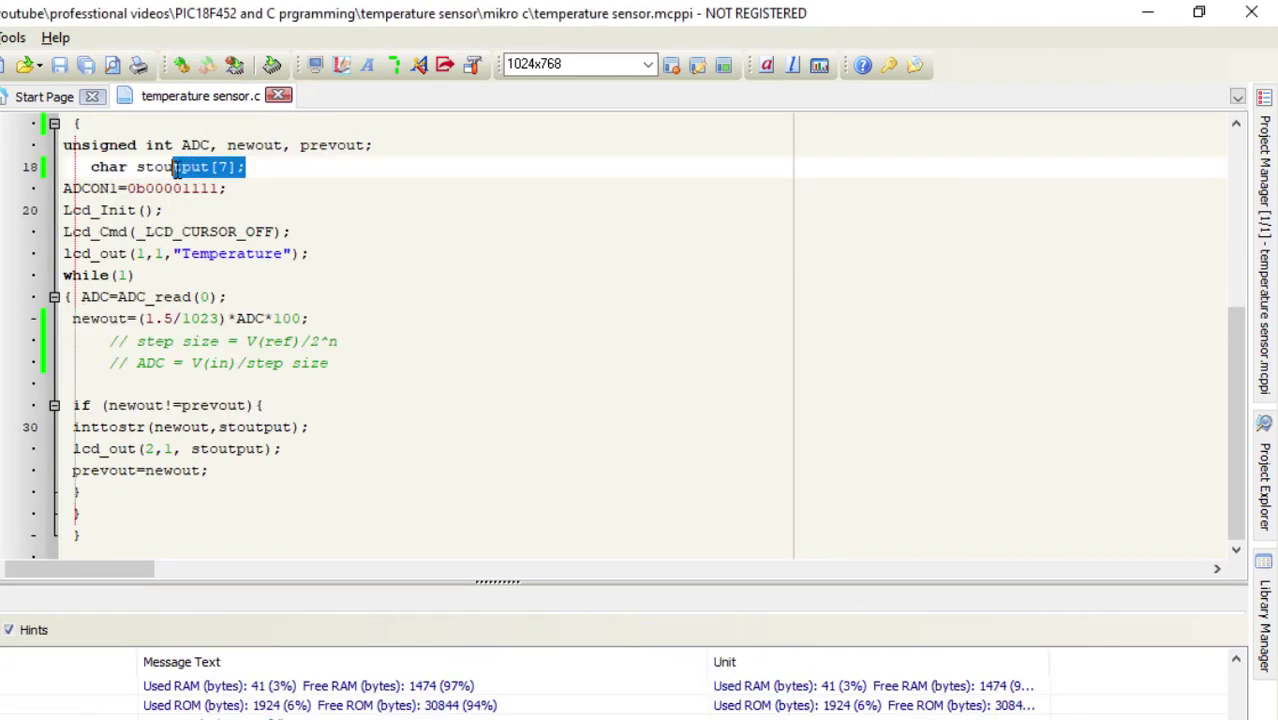
{"action": "left_click_drag", "start_coordinate": [176, 167], "coordinate": [87, 170]}
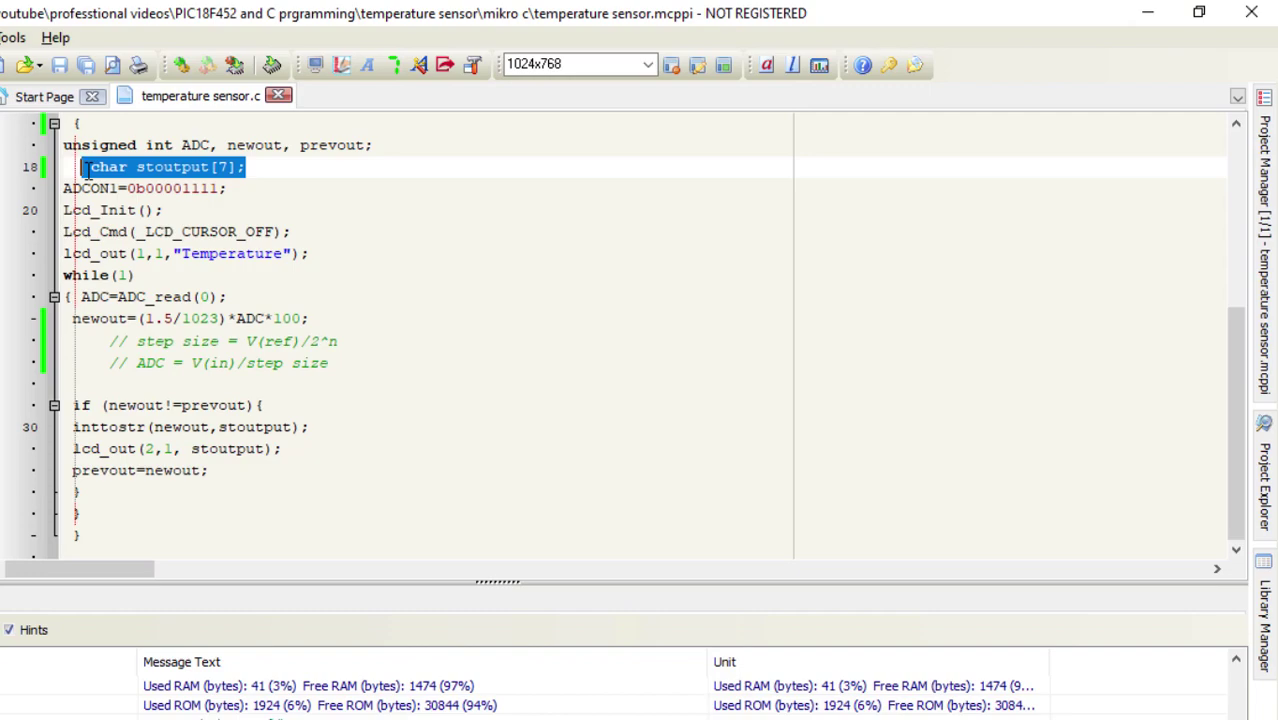
{"action": "left_click", "coordinate": [155, 170]}
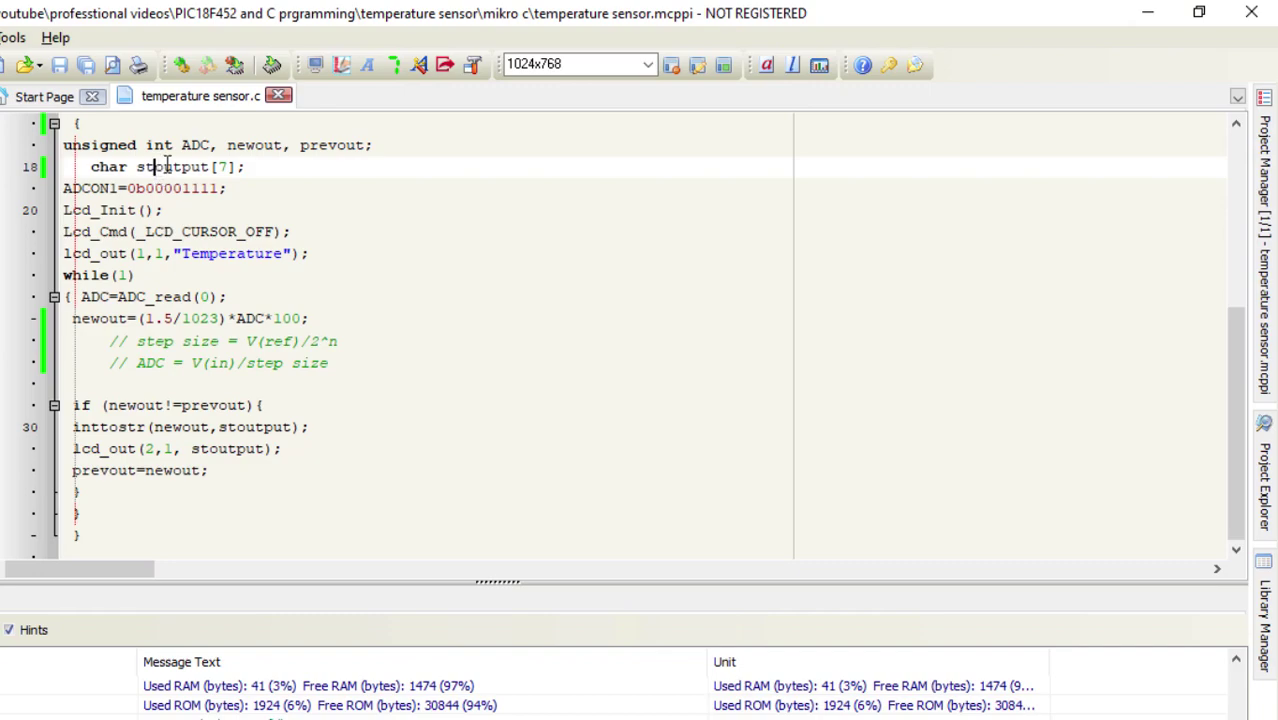
{"action": "left_click_drag", "start_coordinate": [239, 193], "coordinate": [65, 193]}
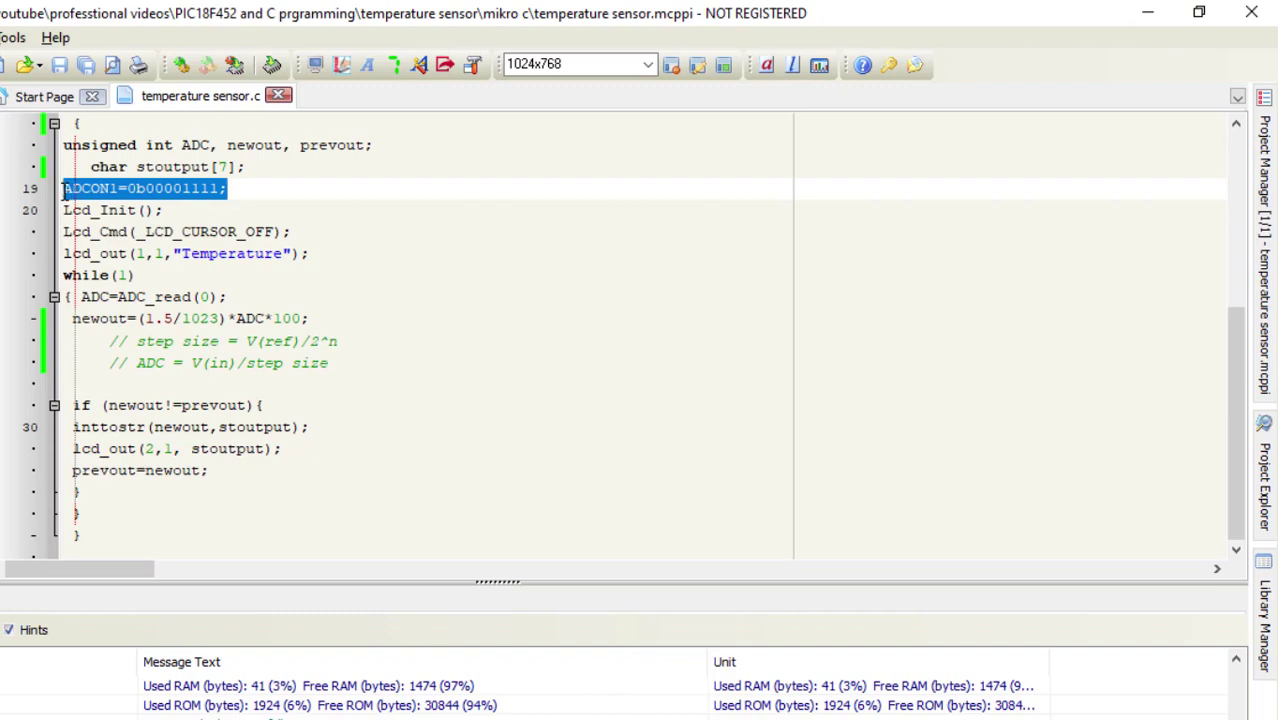
{"action": "left_click", "coordinate": [239, 192]}
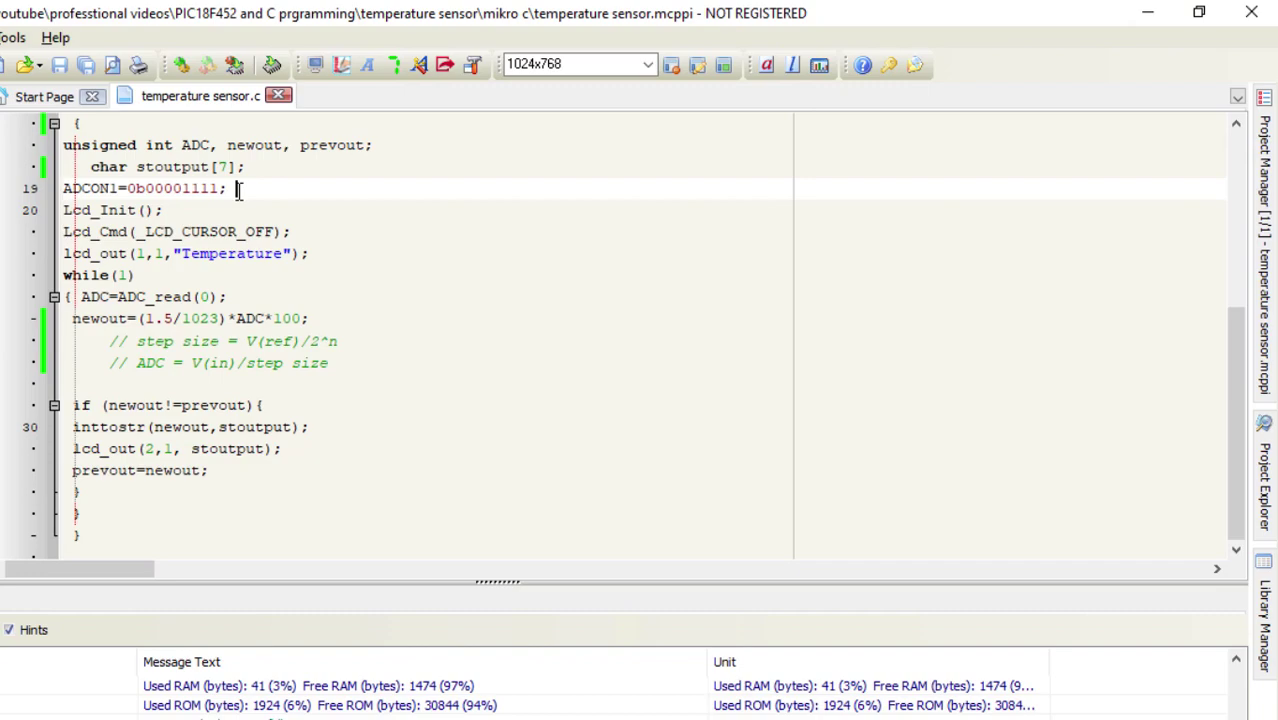
{"action": "left_click_drag", "start_coordinate": [174, 210], "coordinate": [63, 210]}
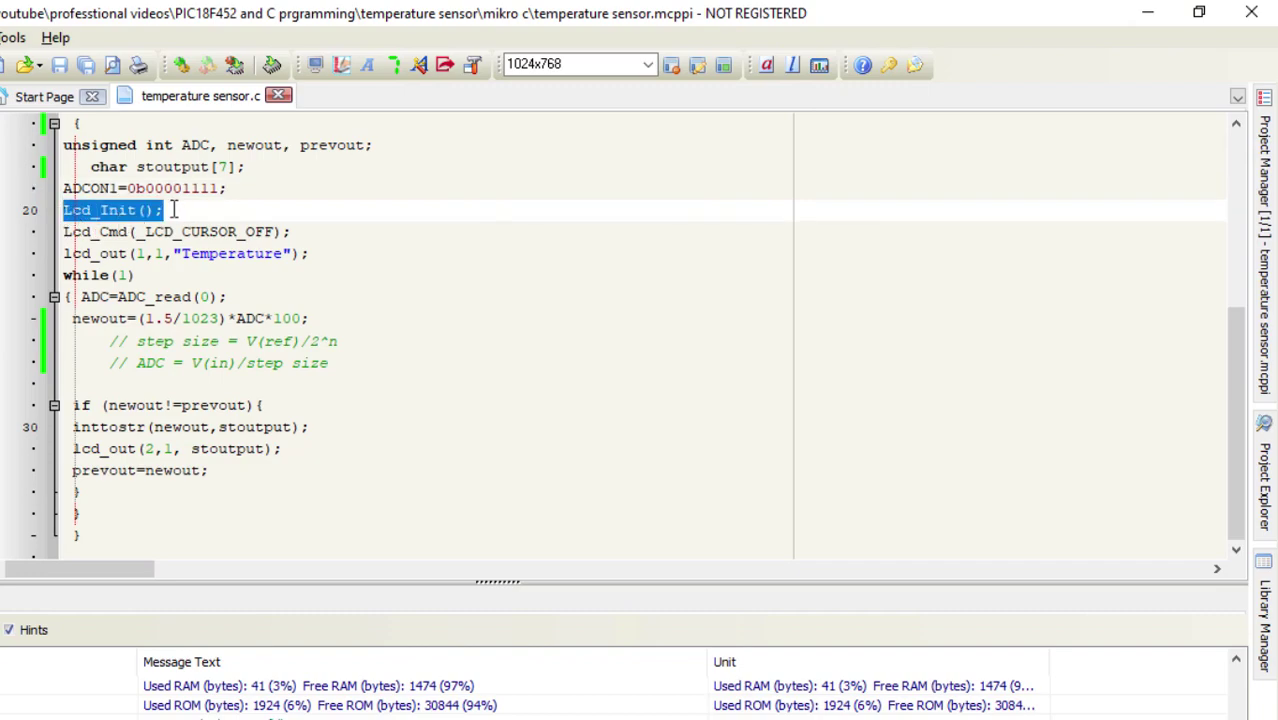
{"action": "left_click", "coordinate": [174, 210]}
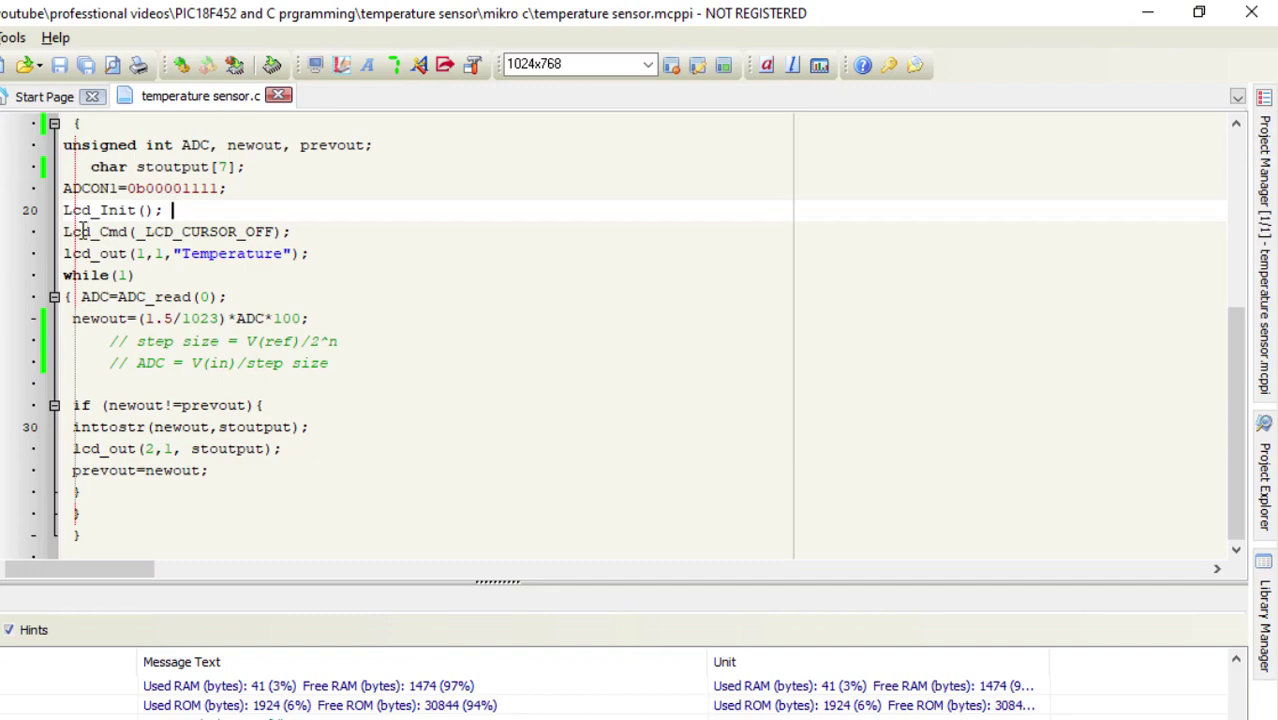
{"action": "left_click_drag", "start_coordinate": [66, 231], "coordinate": [306, 232]}
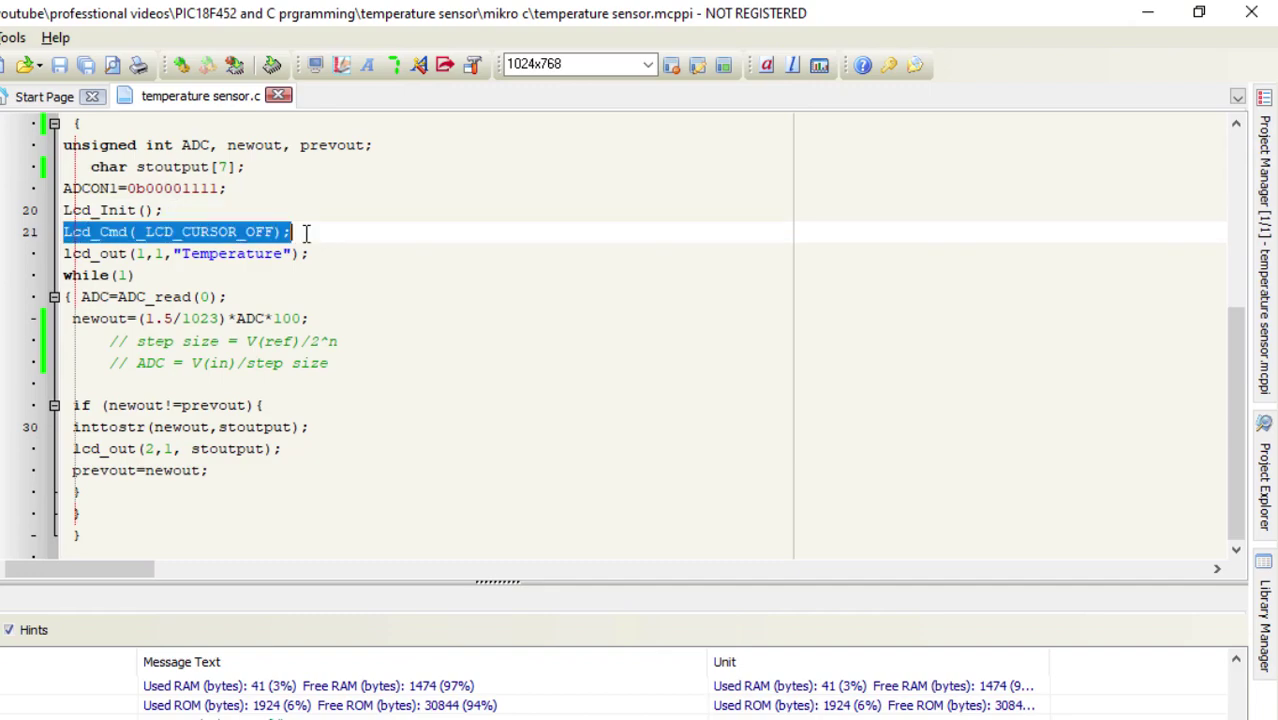
{"action": "left_click_drag", "start_coordinate": [310, 254], "coordinate": [72, 256]}
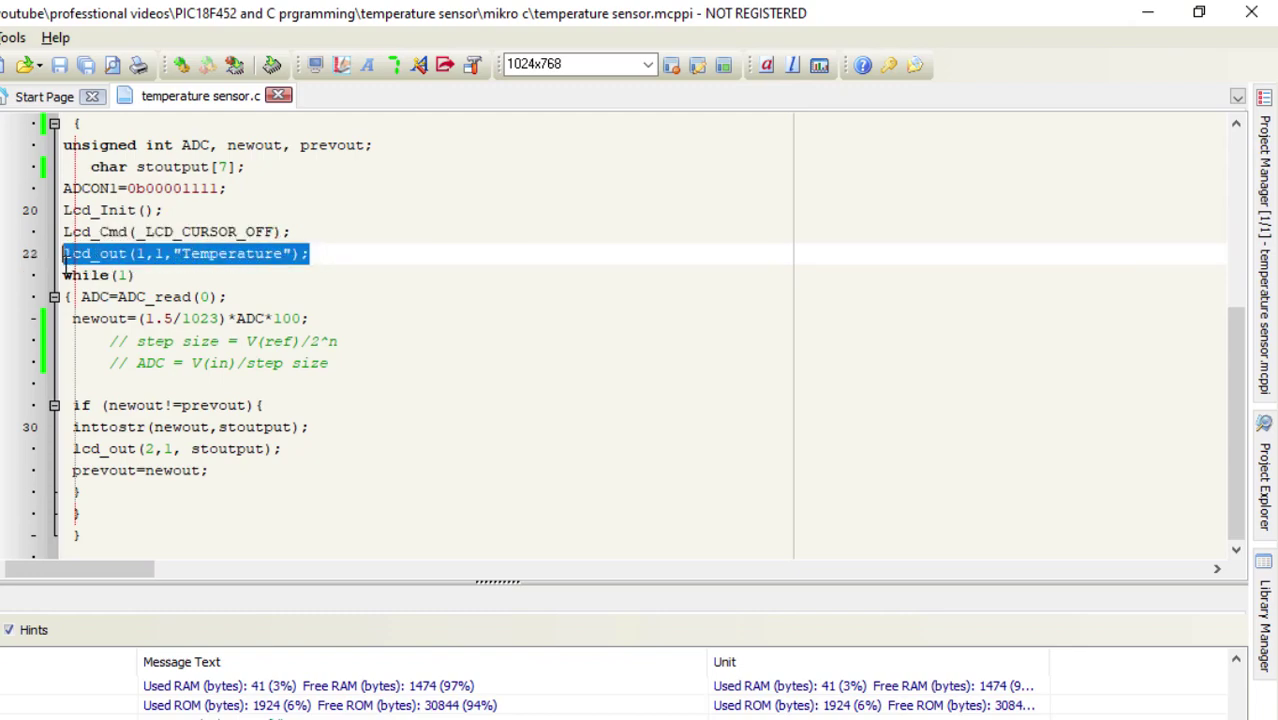
{"action": "left_click", "coordinate": [346, 254]}
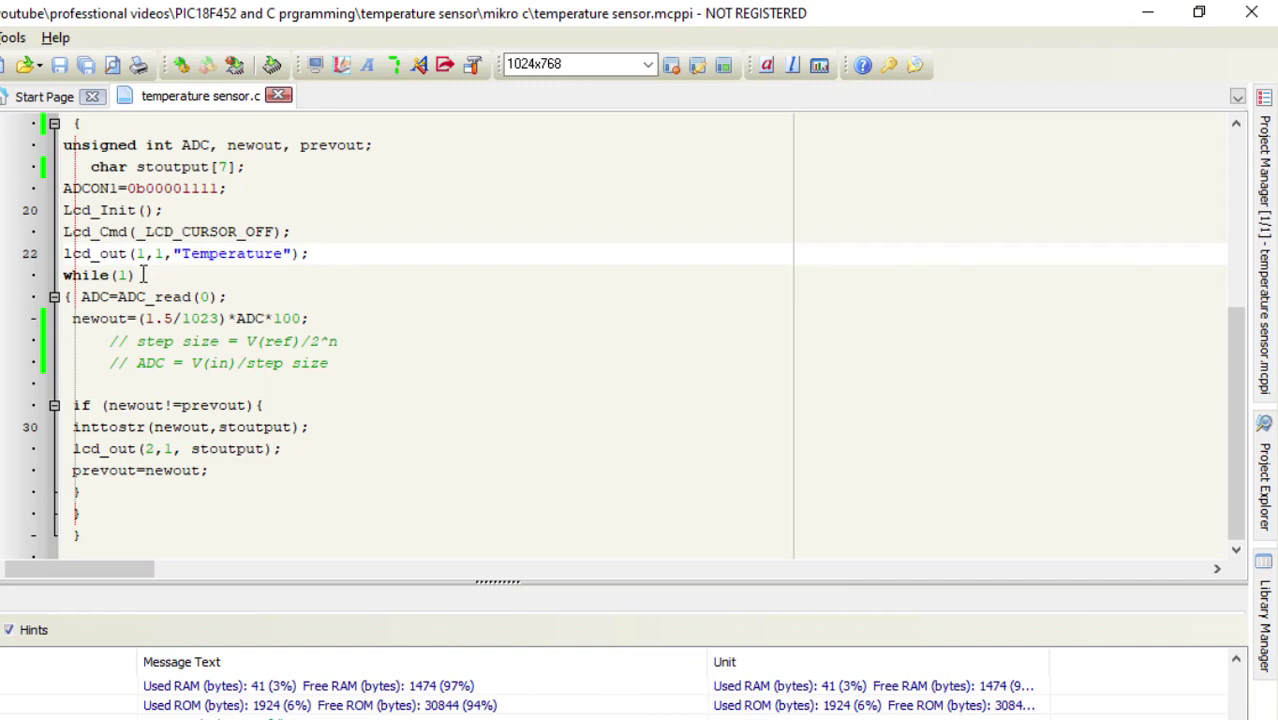
{"action": "left_click_drag", "start_coordinate": [139, 275], "coordinate": [64, 276]}
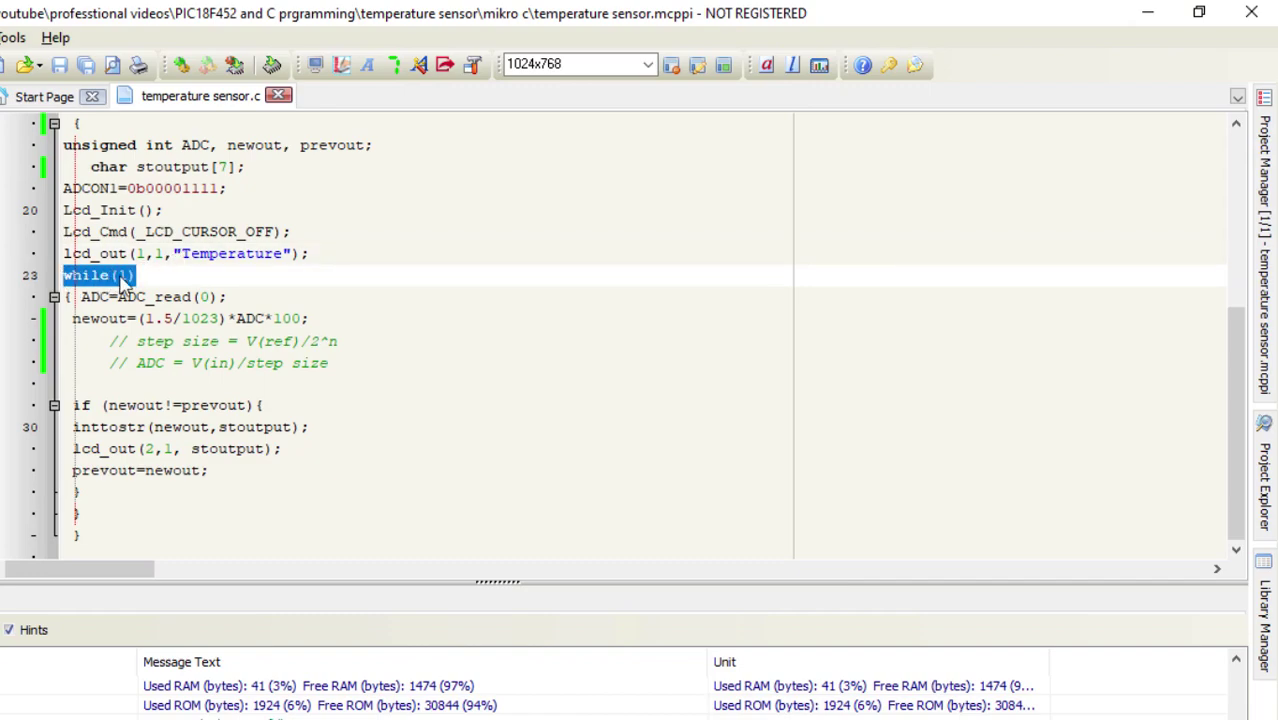
{"action": "left_click", "coordinate": [79, 297]}
{"action": "key", "text": "Return"}
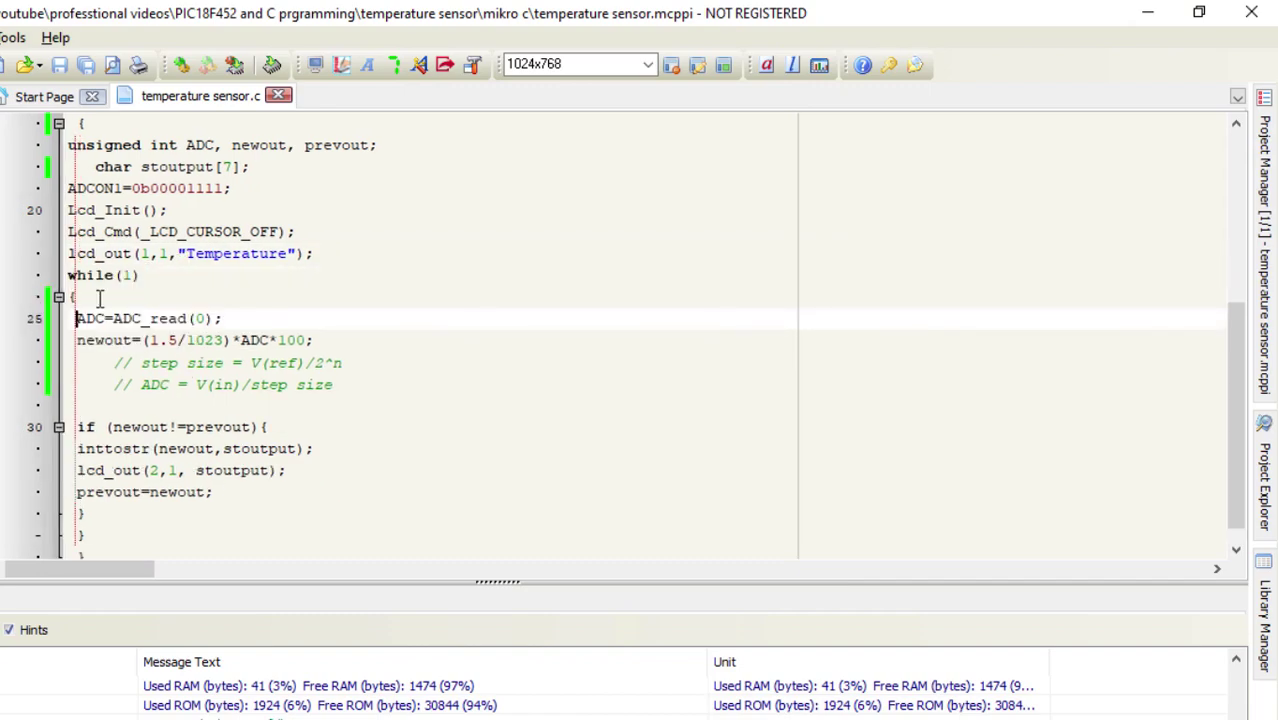
{"action": "left_click_drag", "start_coordinate": [77, 318], "coordinate": [227, 318]}
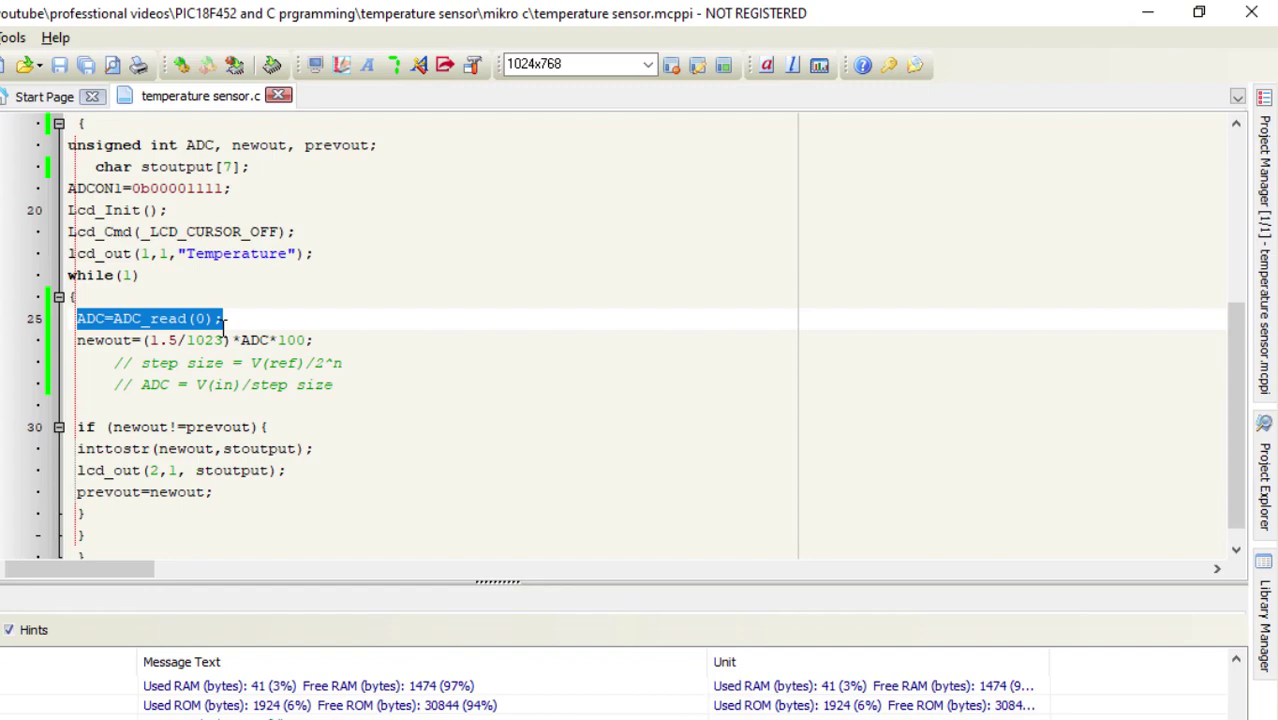
{"action": "left_click", "coordinate": [224, 318]}
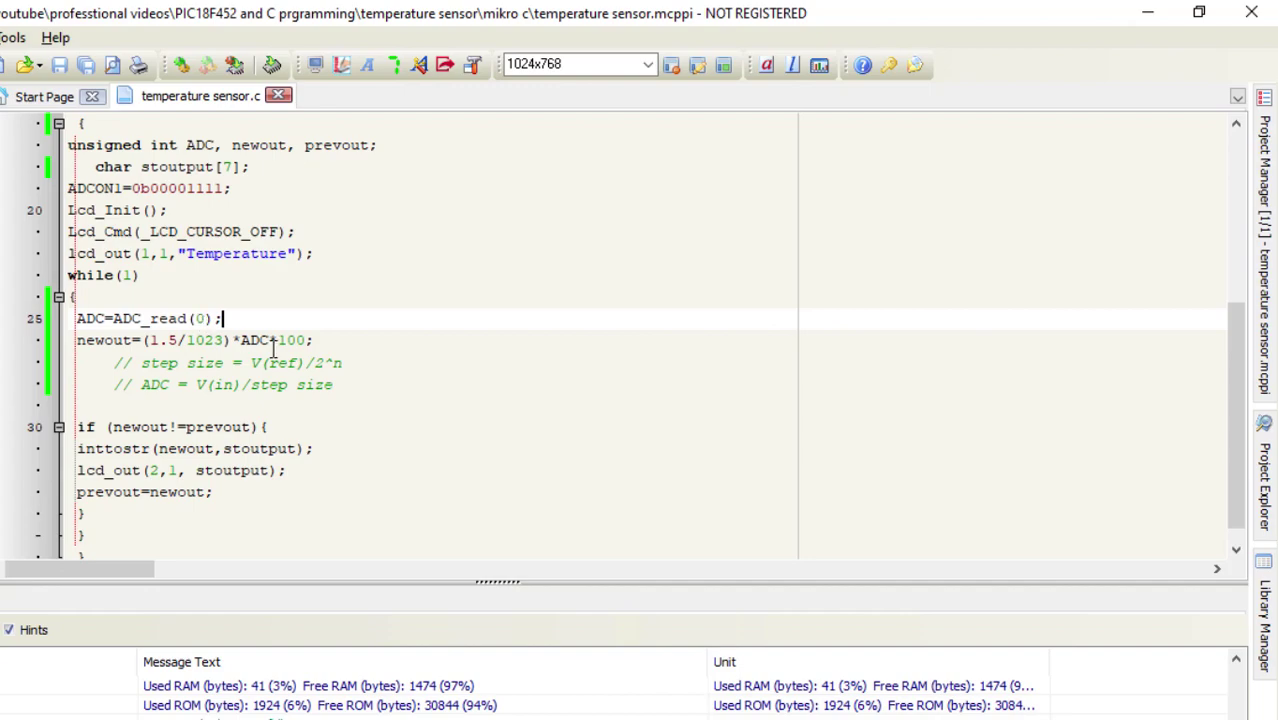
{"action": "left_click_drag", "start_coordinate": [77, 340], "coordinate": [316, 340]}
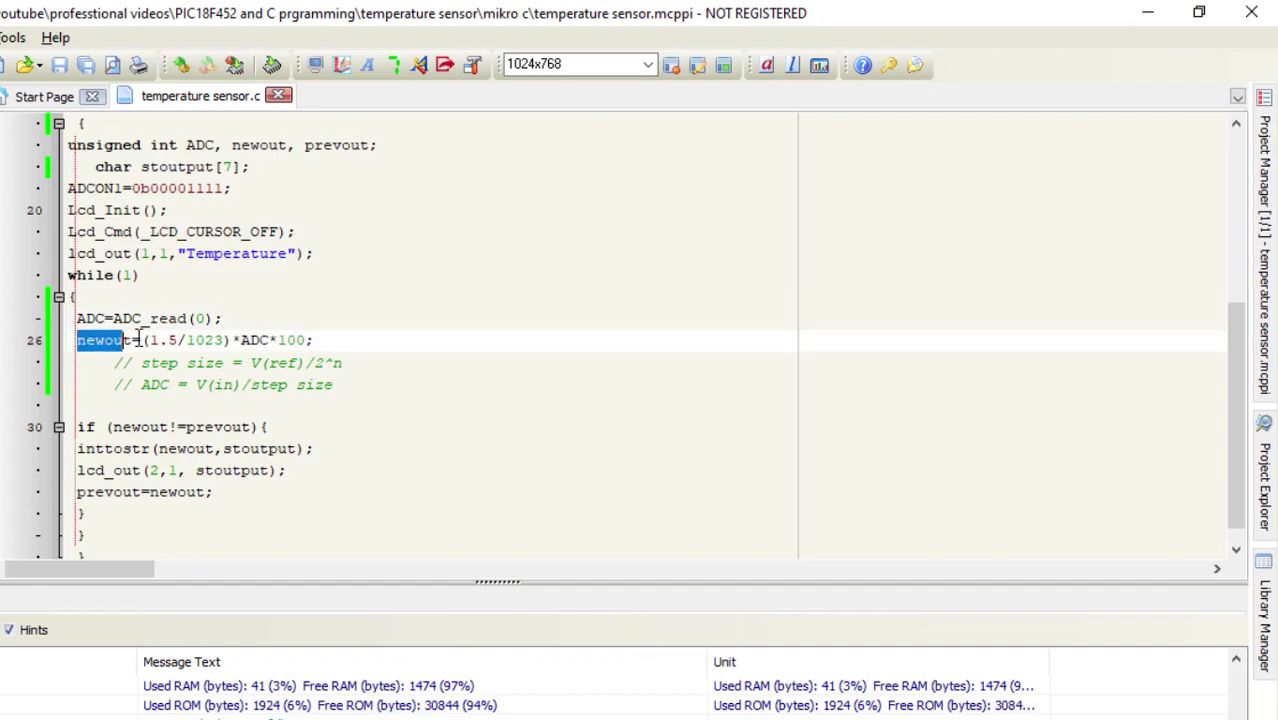
{"action": "left_click", "coordinate": [316, 340]}
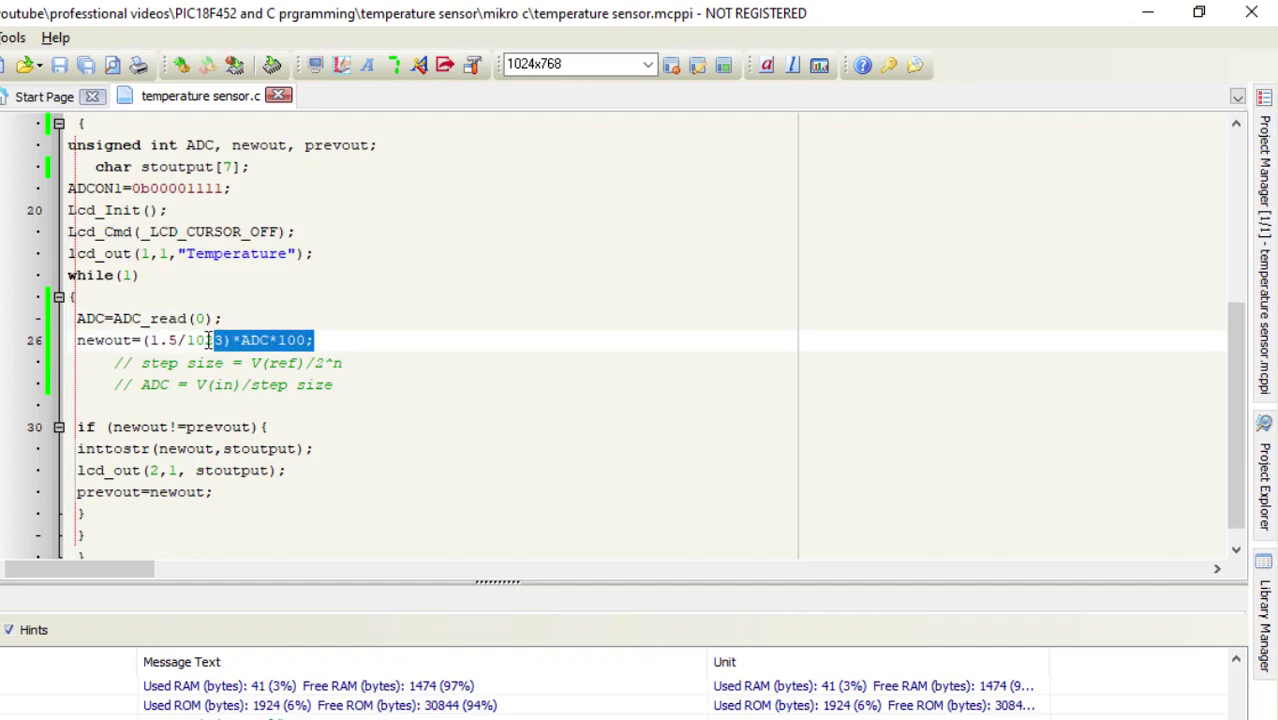
{"action": "left_click_drag", "start_coordinate": [316, 340], "coordinate": [88, 340]}
{"action": "key", "text": "End"}
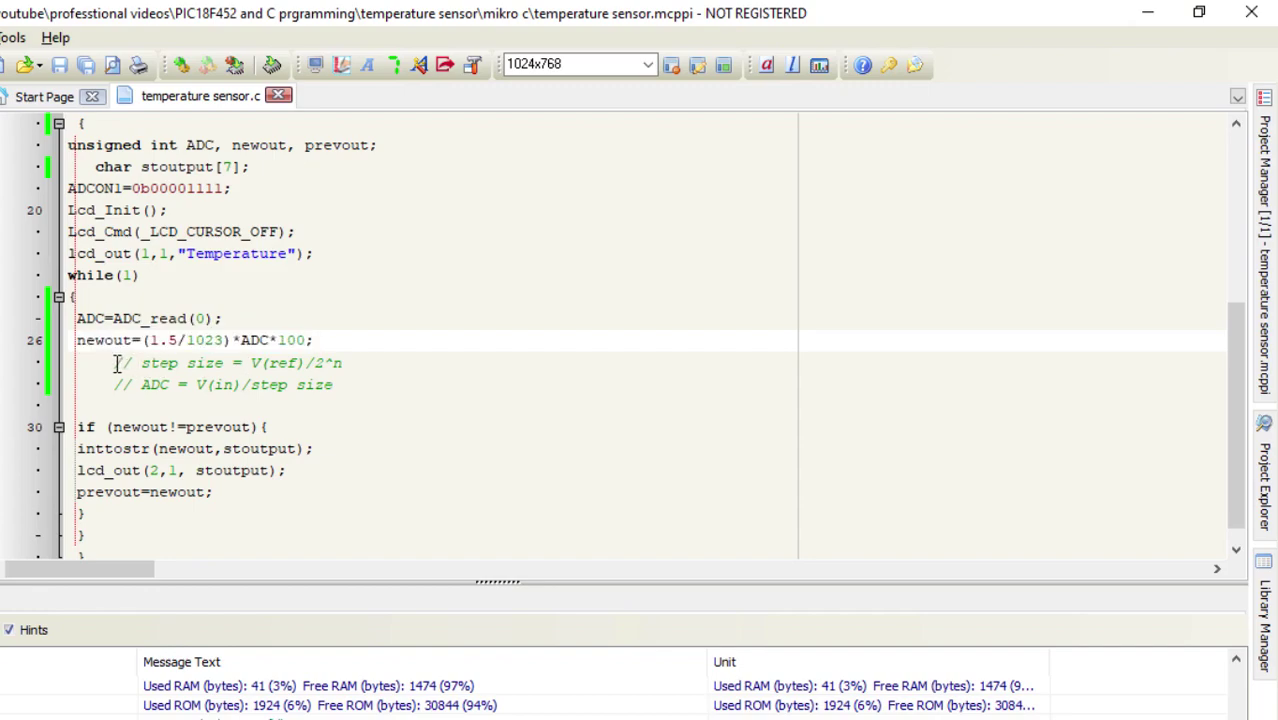
{"action": "left_click_drag", "start_coordinate": [116, 363], "coordinate": [334, 384]}
{"action": "left_click", "coordinate": [334, 384]}
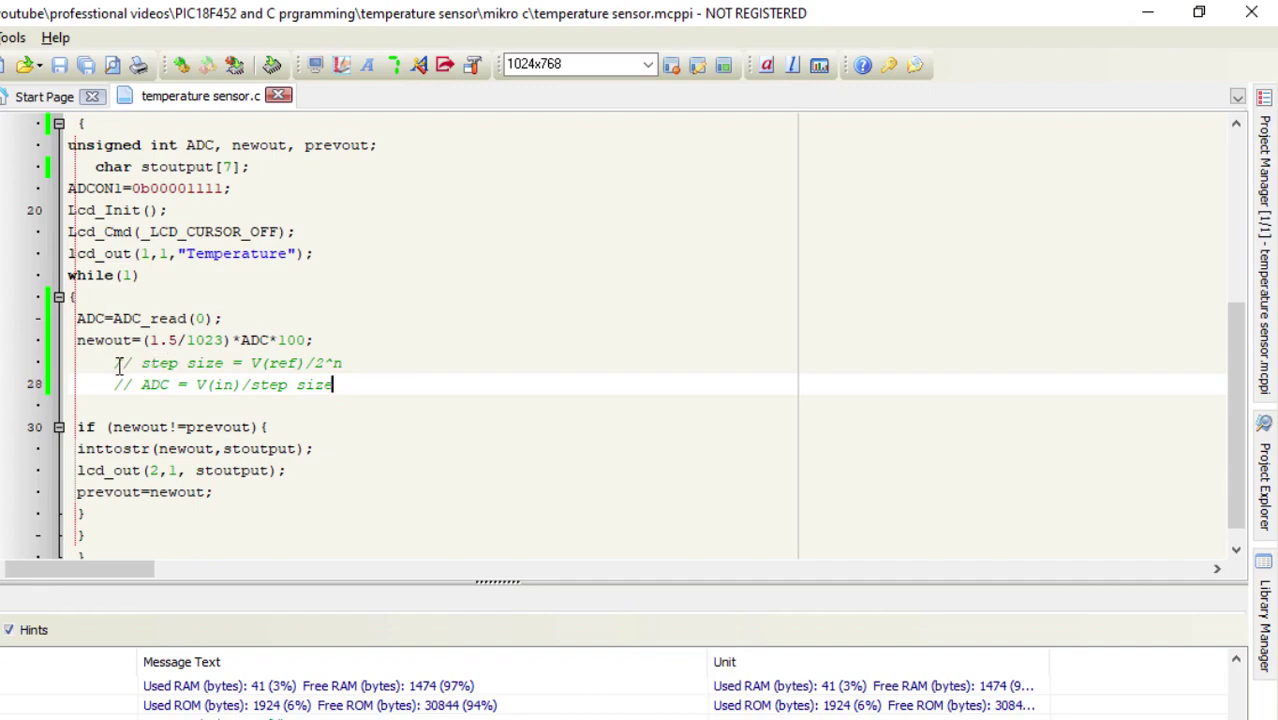
{"action": "mouse_move", "coordinate": [116, 363]}
{"action": "left_mouse_down"}
{"action": "mouse_move", "coordinate": [273, 374]}
{"action": "mouse_move", "coordinate": [342, 363]}
{"action": "left_mouse_up"}
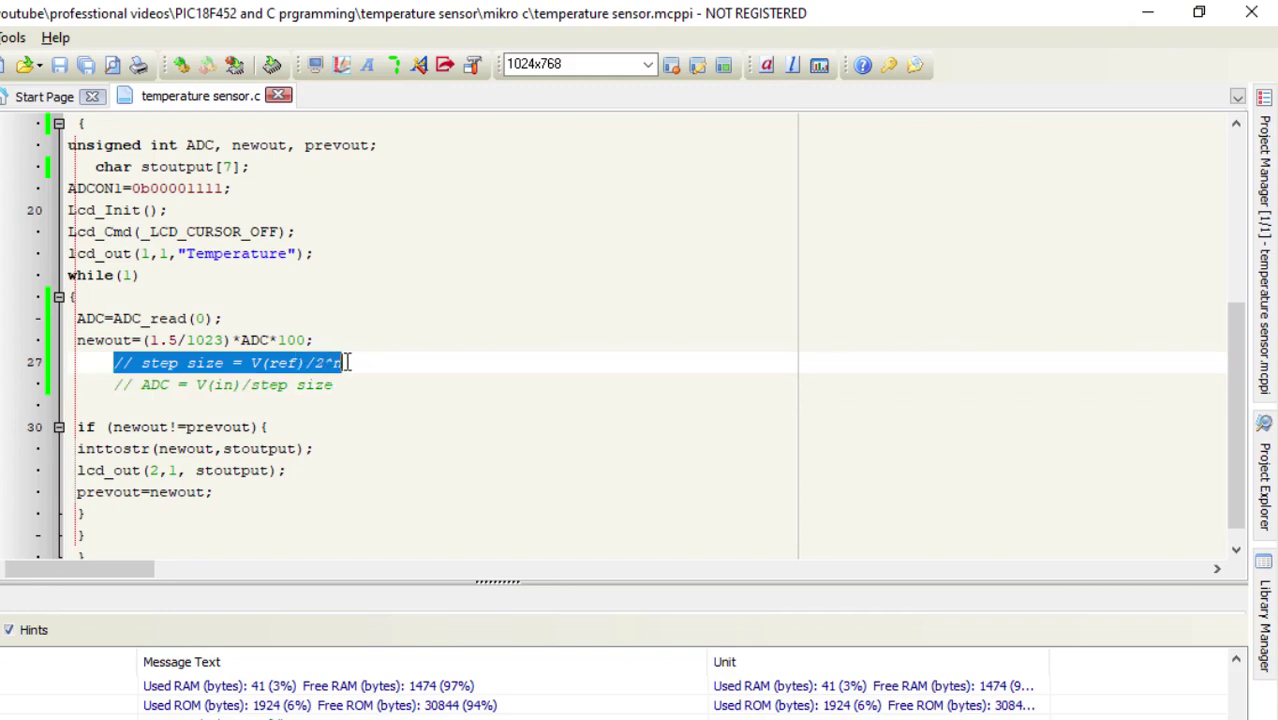
{"action": "left_click", "coordinate": [345, 362]}
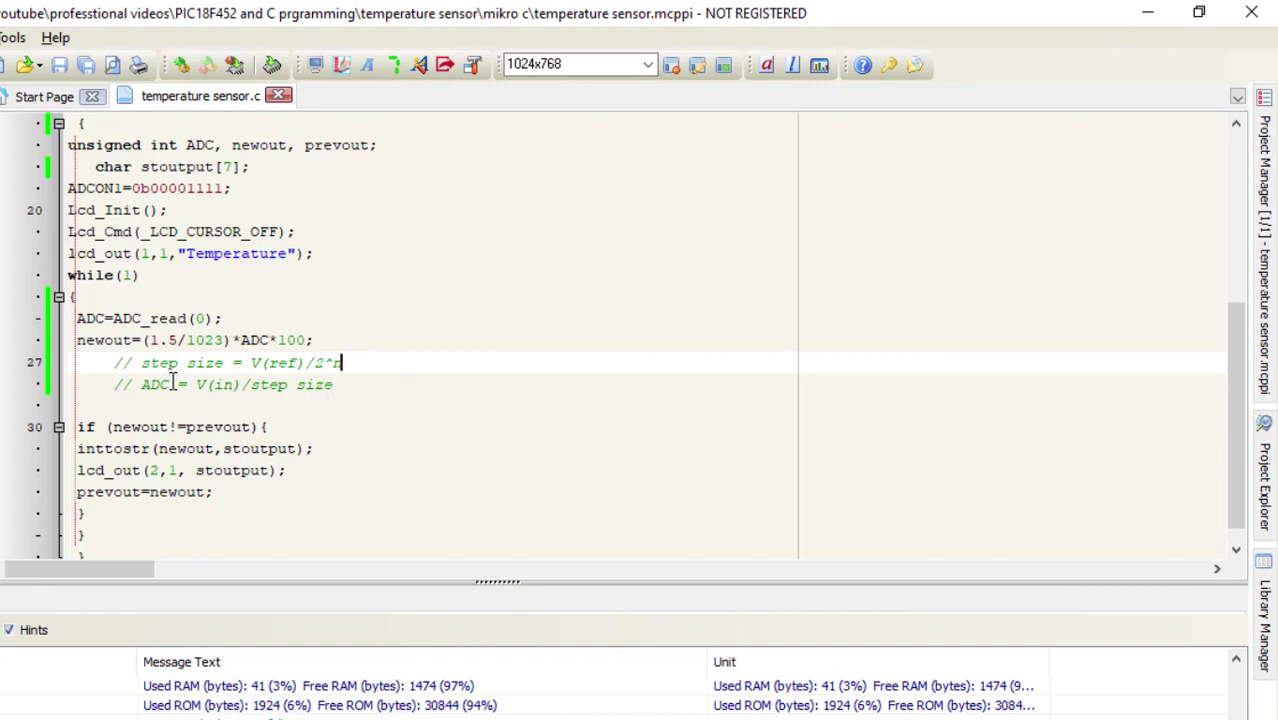
{"action": "mouse_move", "coordinate": [170, 384]}
{"action": "left_mouse_down"}
{"action": "mouse_move", "coordinate": [141, 384]}
{"action": "mouse_move", "coordinate": [338, 384]}
{"action": "left_mouse_up"}
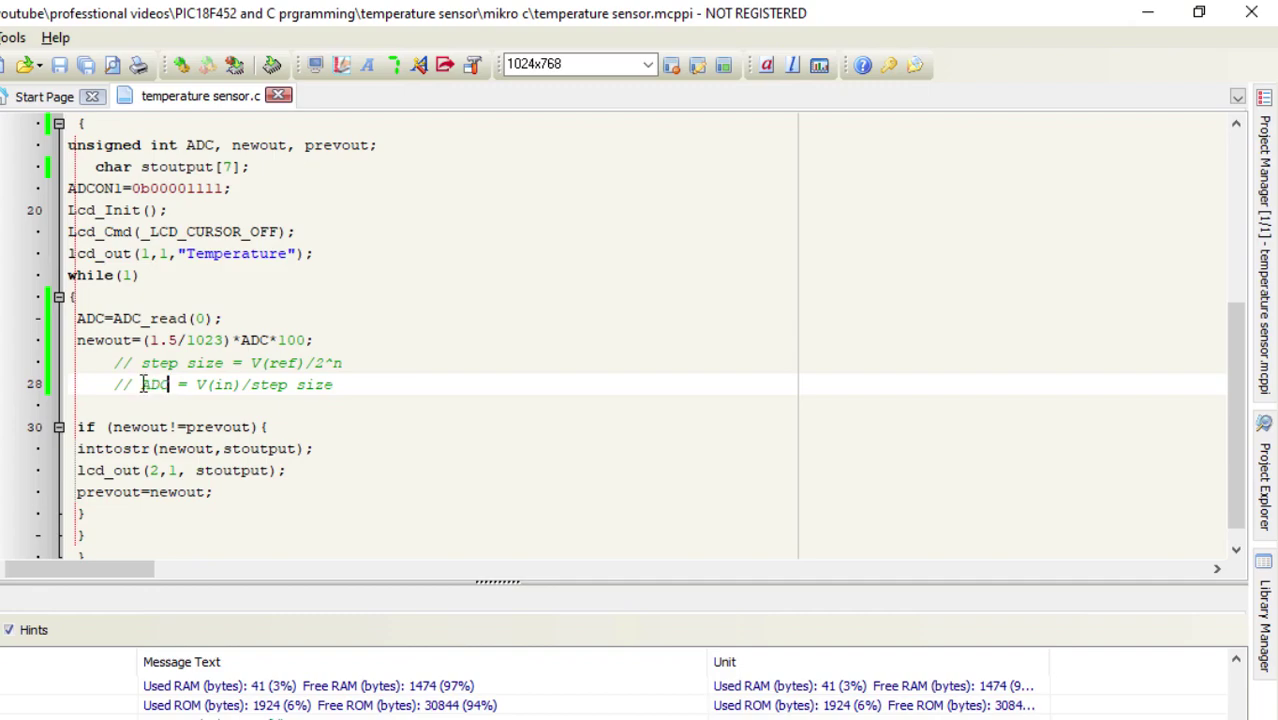
{"action": "left_click", "coordinate": [333, 384]}
{"action": "left_click", "coordinate": [313, 341]}
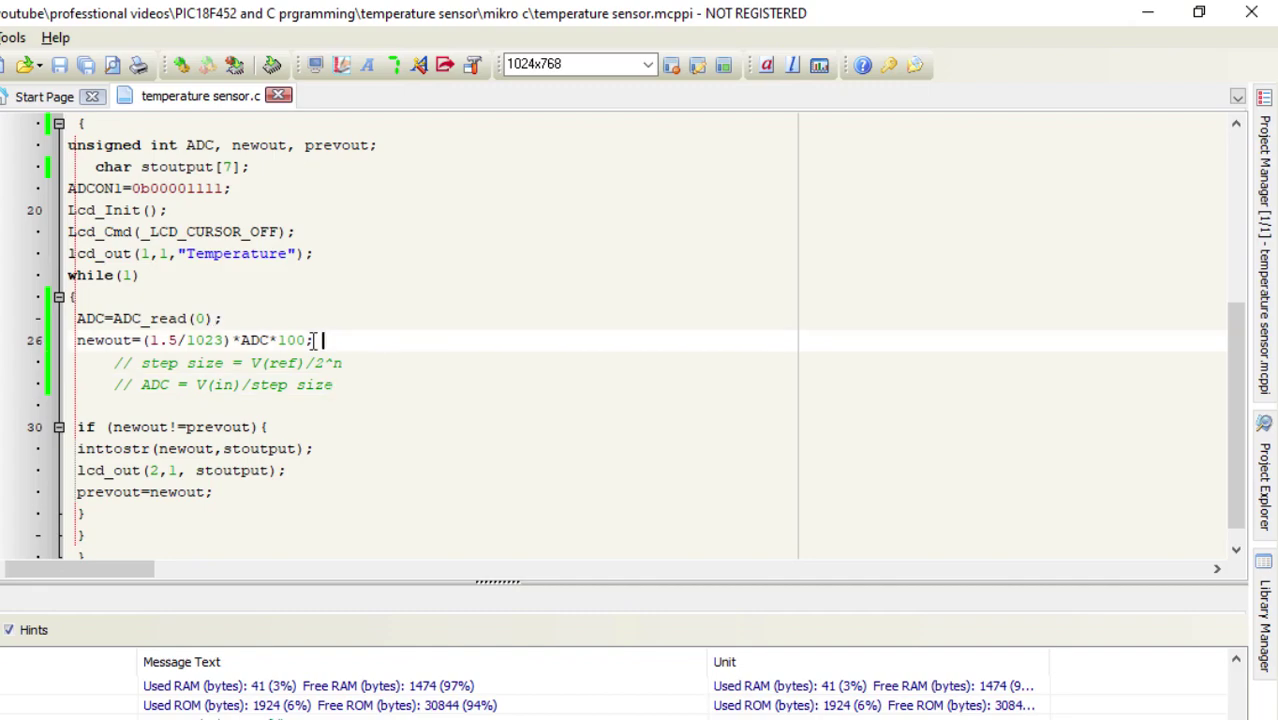
{"action": "left_click_drag", "start_coordinate": [313, 341], "coordinate": [78, 343]}
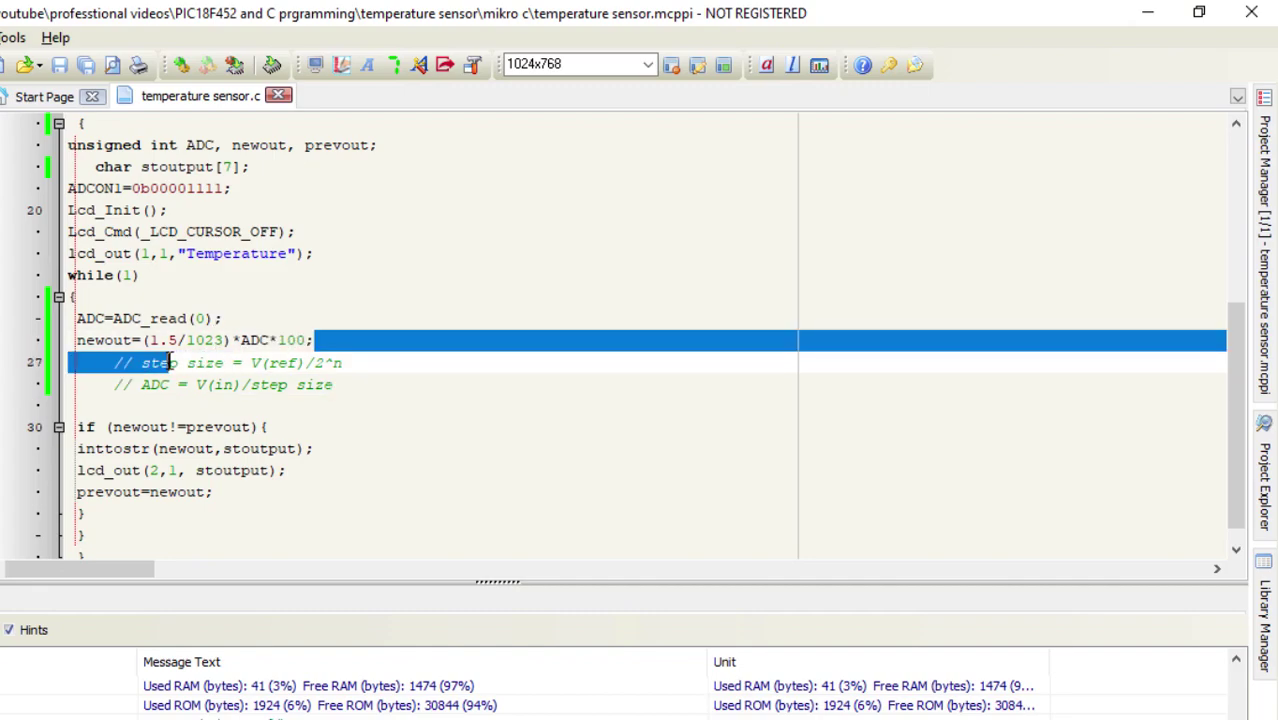
{"action": "left_click", "coordinate": [284, 342]}
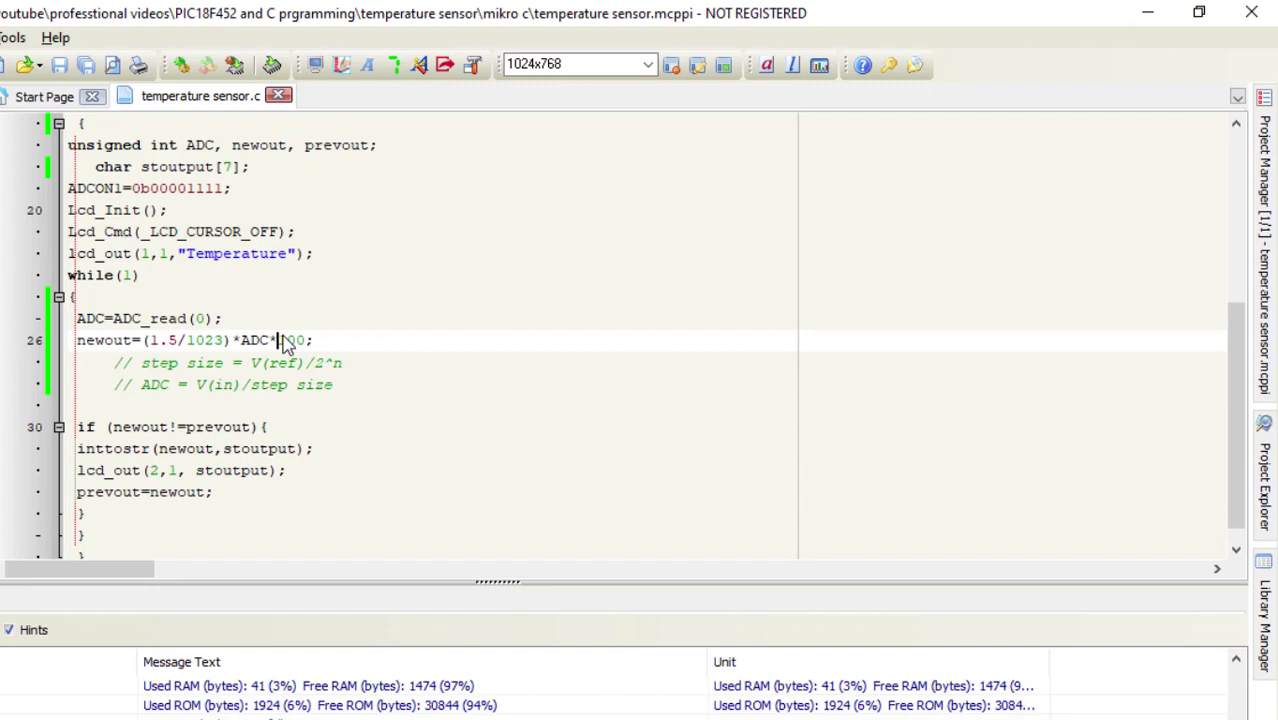
Highlight the display-updating if block, then Rebuild All Sources of the temperature sensor project.
{"action": "mouse_move", "coordinate": [78, 427]}
{"action": "left_mouse_down"}
{"action": "mouse_move", "coordinate": [221, 518]}
{"action": "mouse_move", "coordinate": [224, 492]}
{"action": "left_mouse_up"}
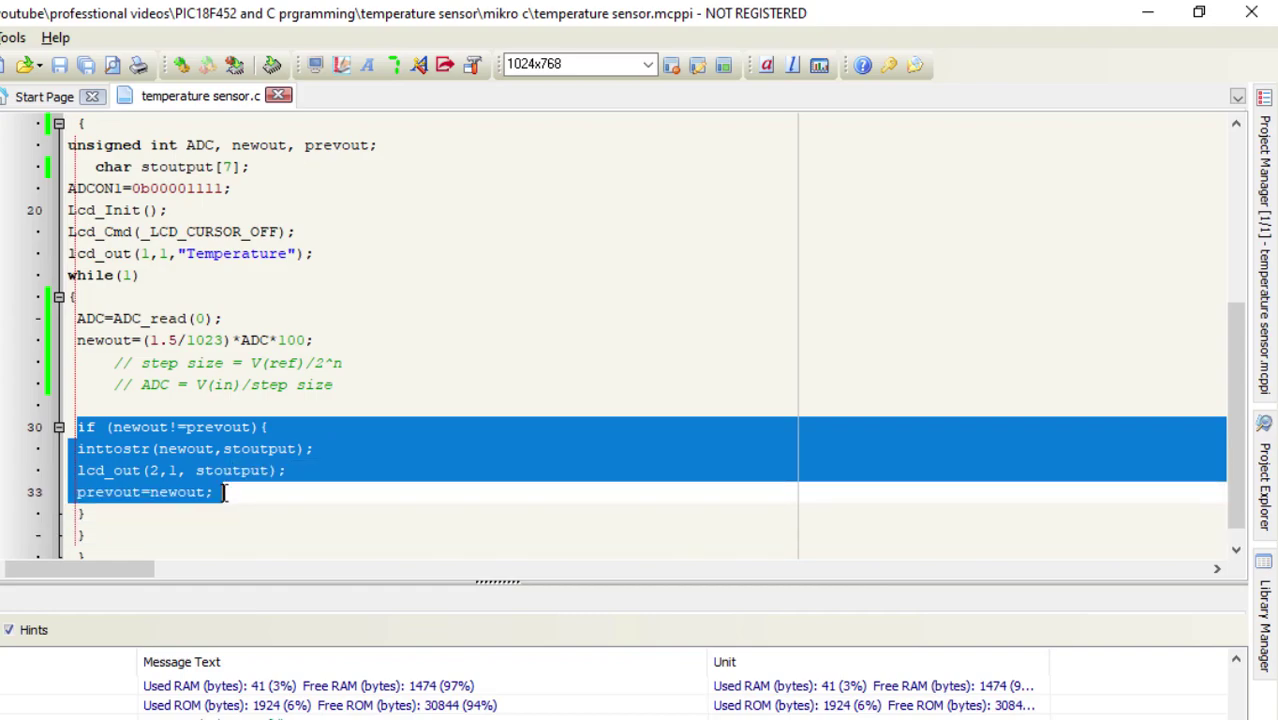
{"action": "left_click", "coordinate": [122, 554]}
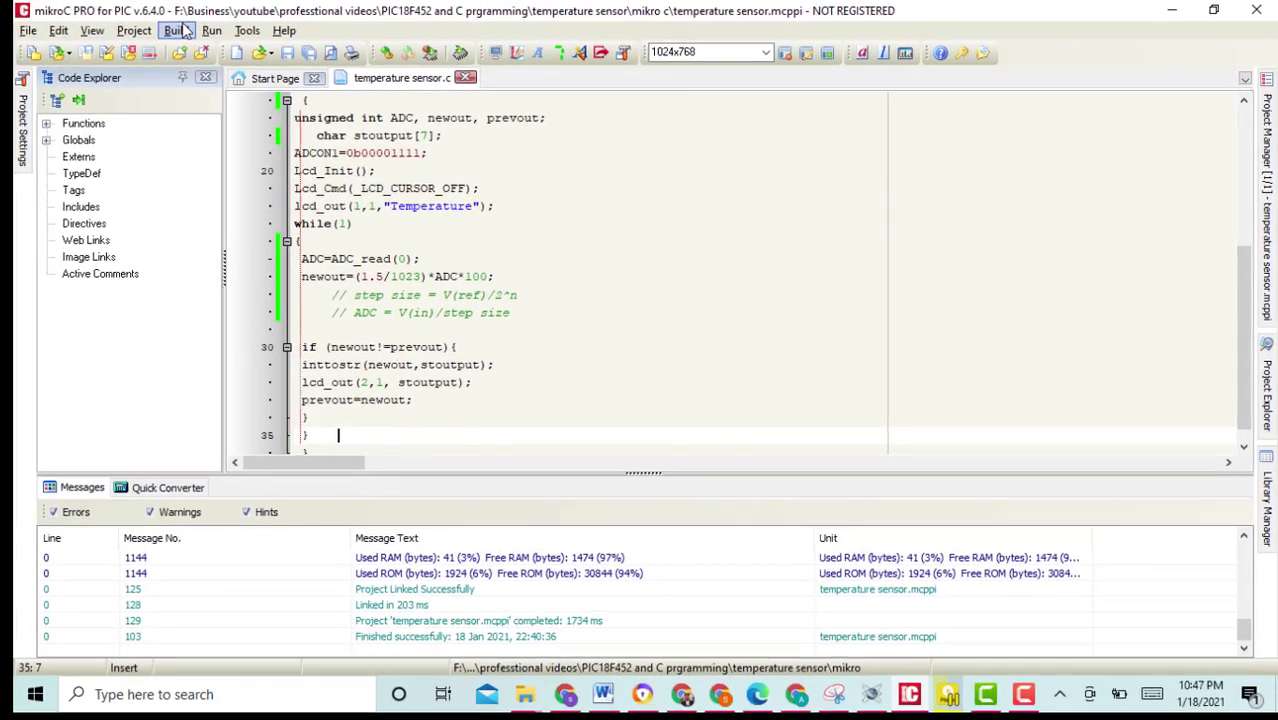
{"action": "left_click", "coordinate": [218, 29]}
{"action": "left_click", "coordinate": [255, 78]}
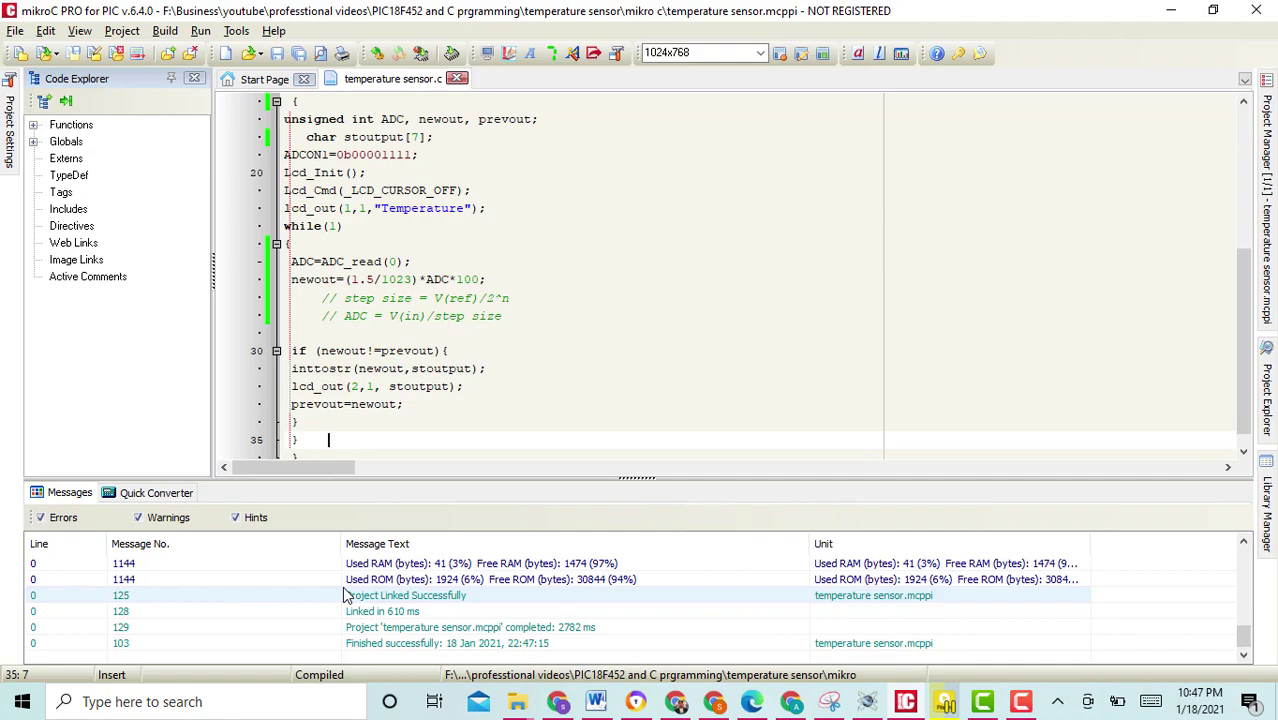
Set U1's Program File property to the freshly built temperature sensor.hex.
{"action": "left_click", "coordinate": [866, 704]}
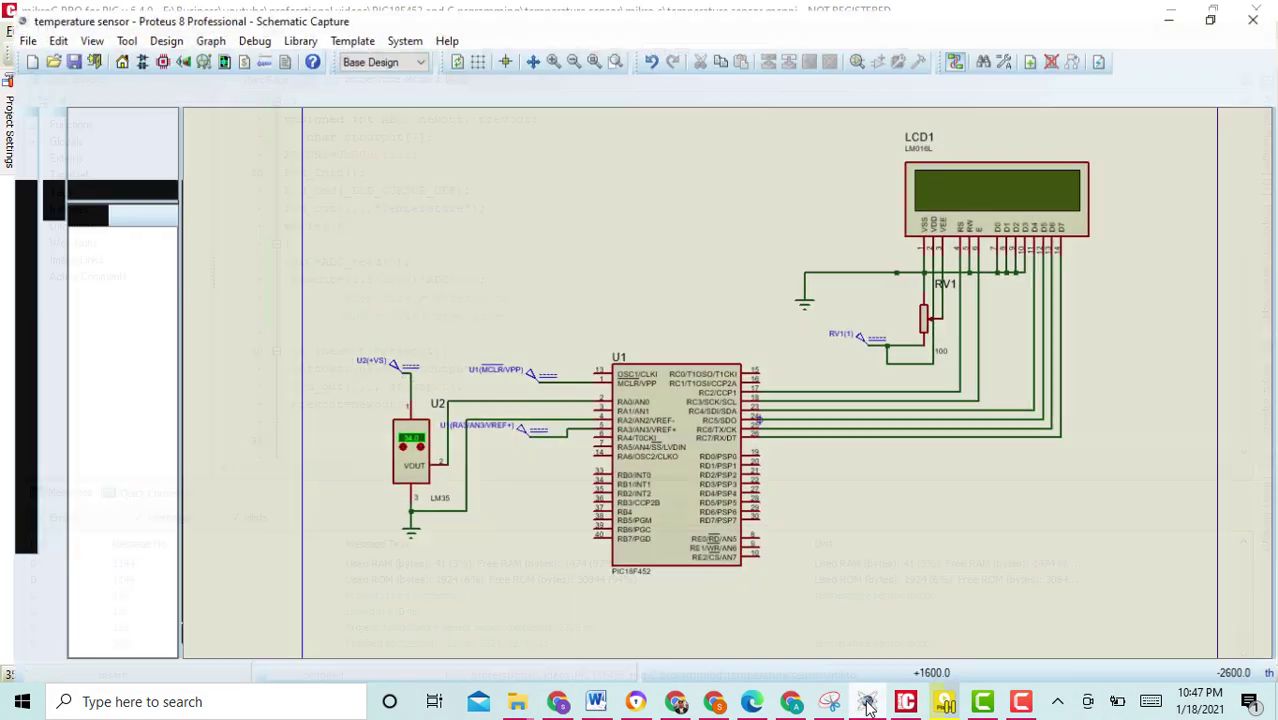
{"action": "double_click", "coordinate": [667, 432]}
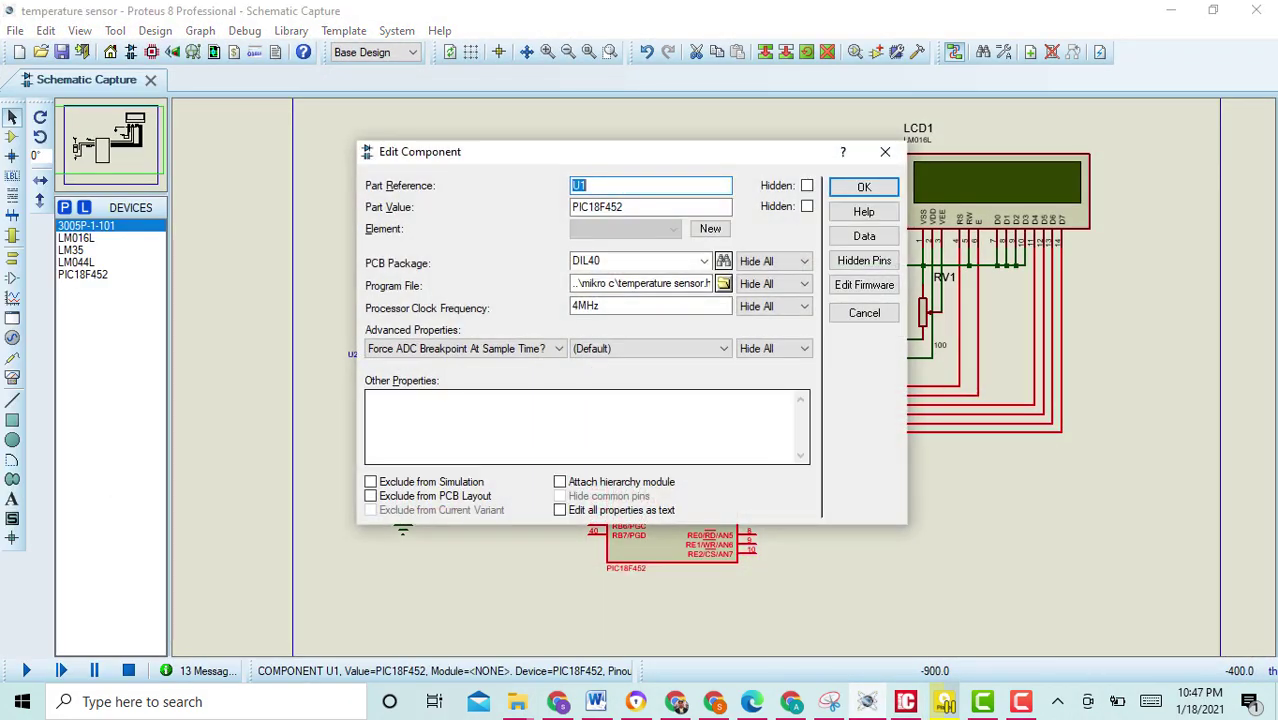
{"action": "left_click", "coordinate": [722, 284]}
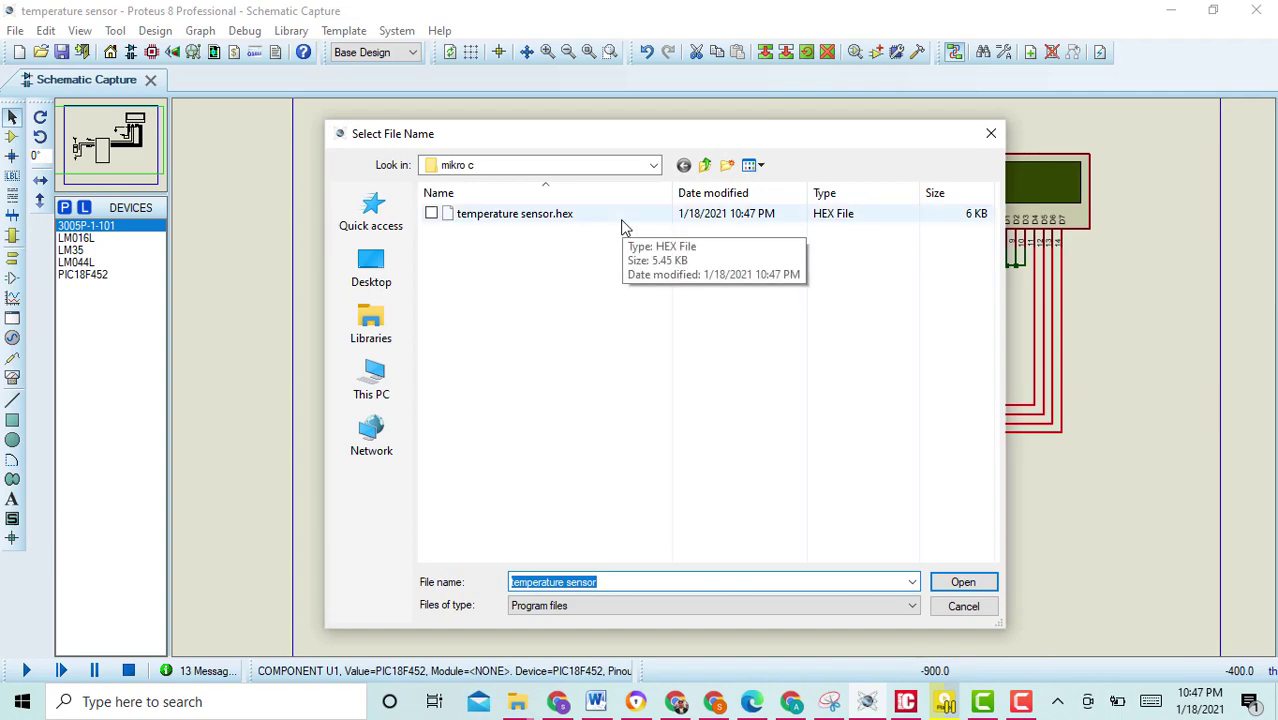
{"action": "left_click", "coordinate": [621, 227]}
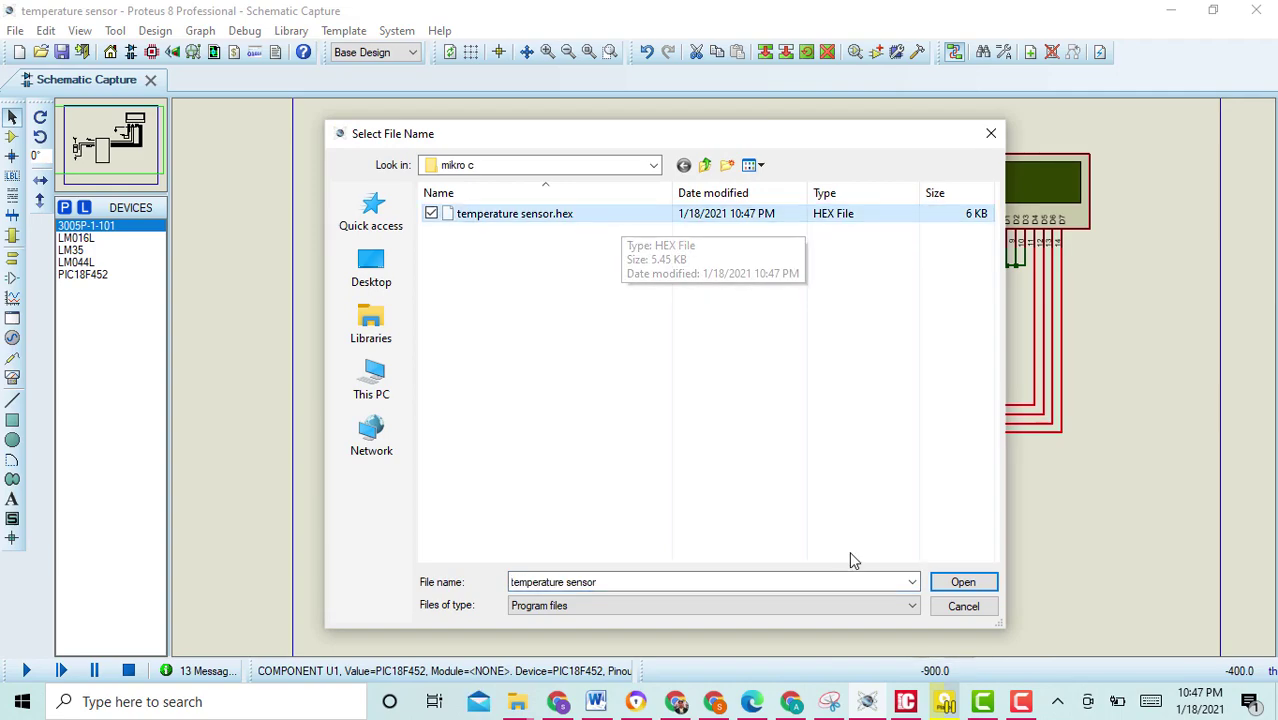
{"action": "left_click", "coordinate": [960, 582]}
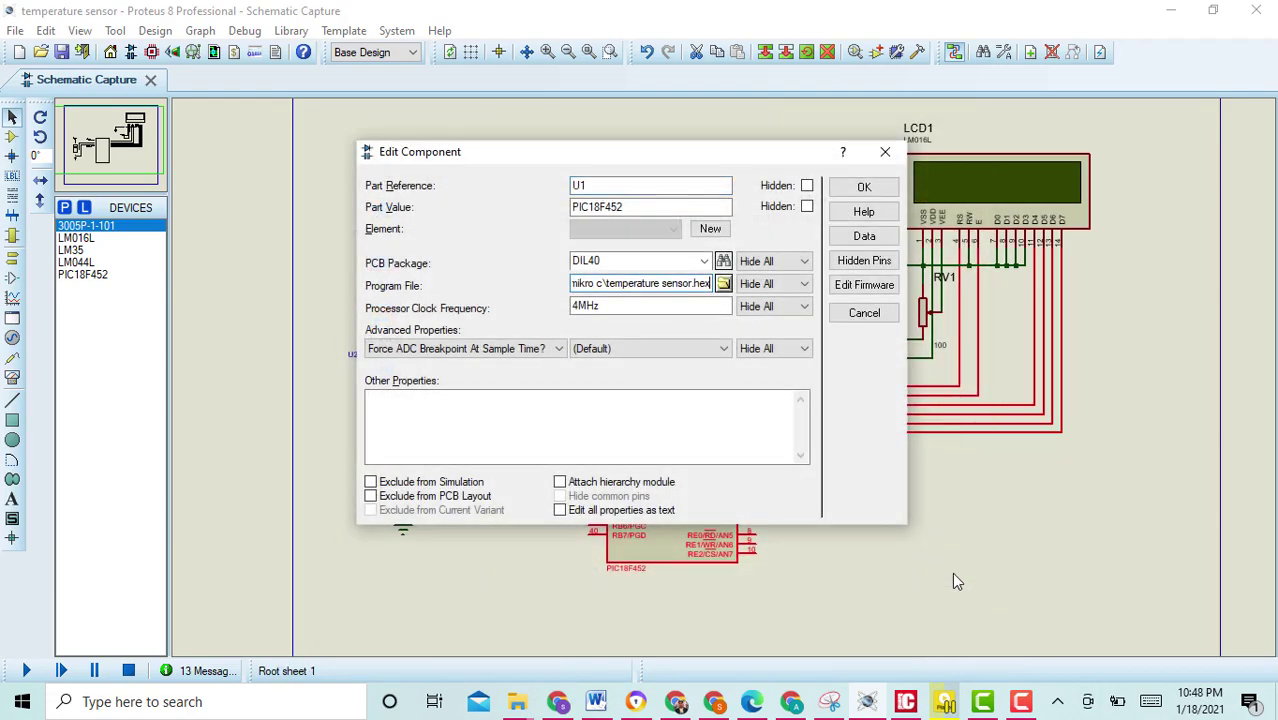
{"action": "left_click", "coordinate": [866, 187]}
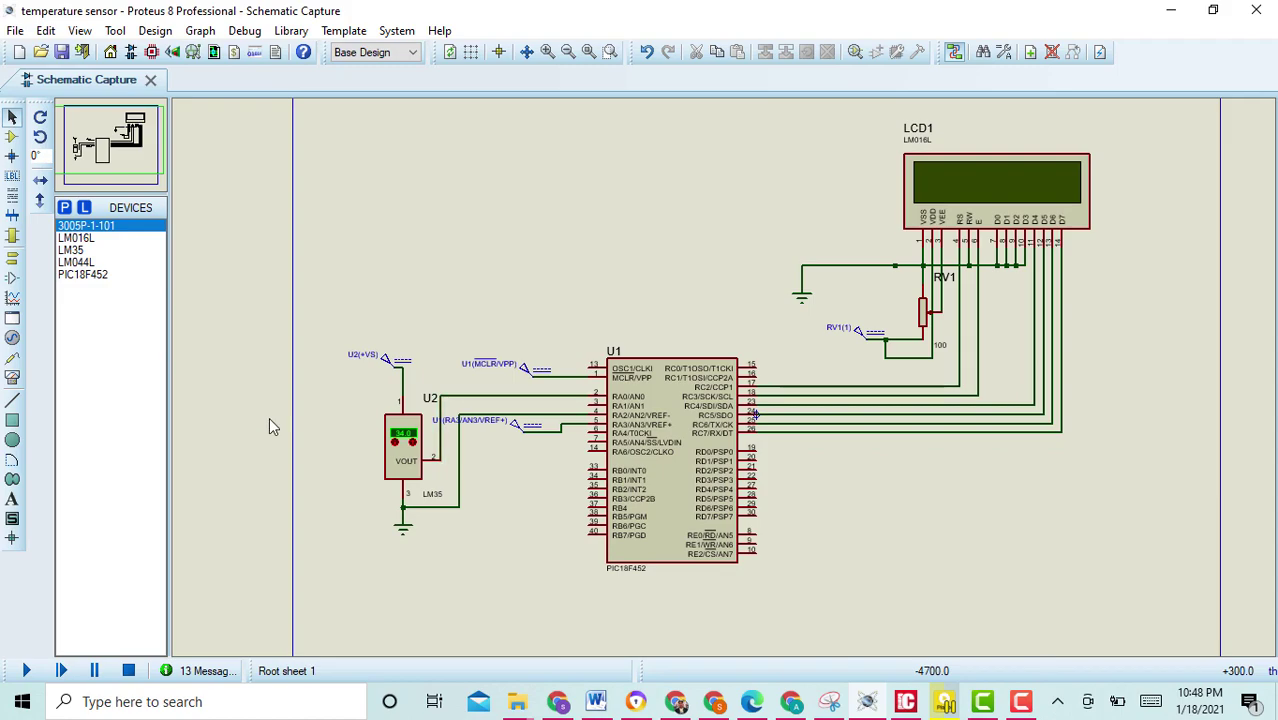
{"action": "left_click", "coordinate": [26, 671]}
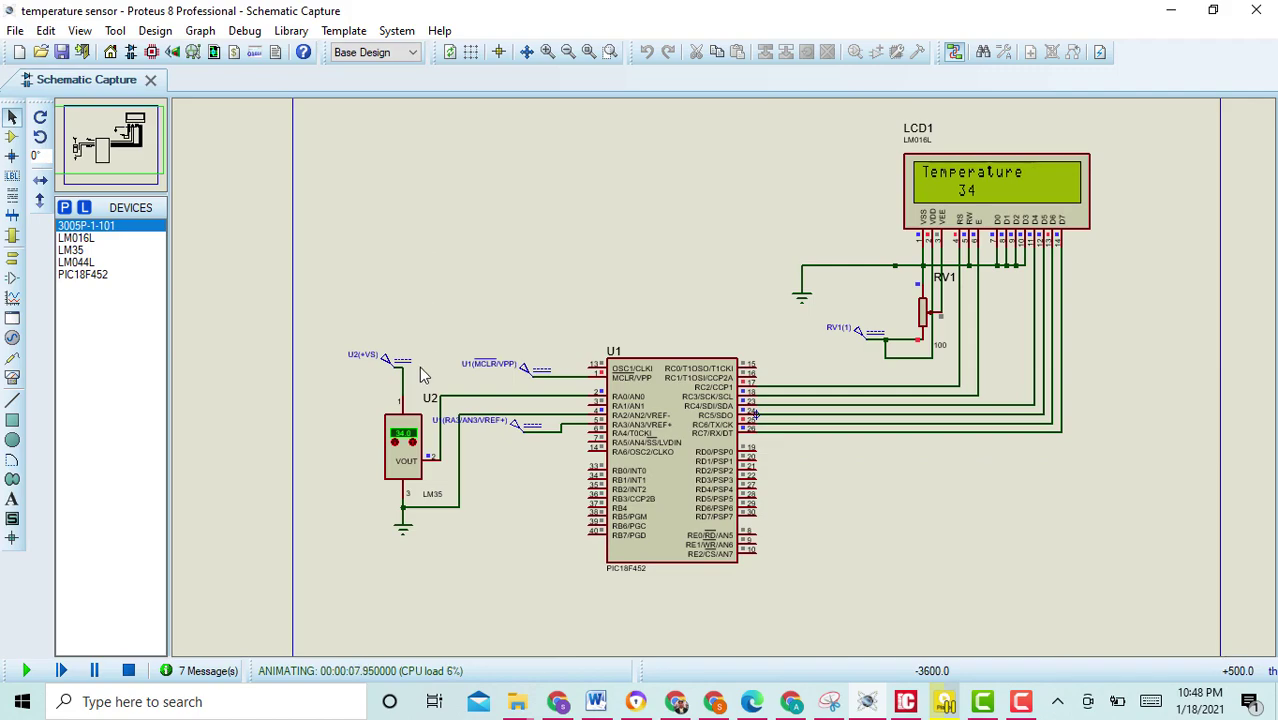
{"action": "left_click", "coordinate": [128, 670]}
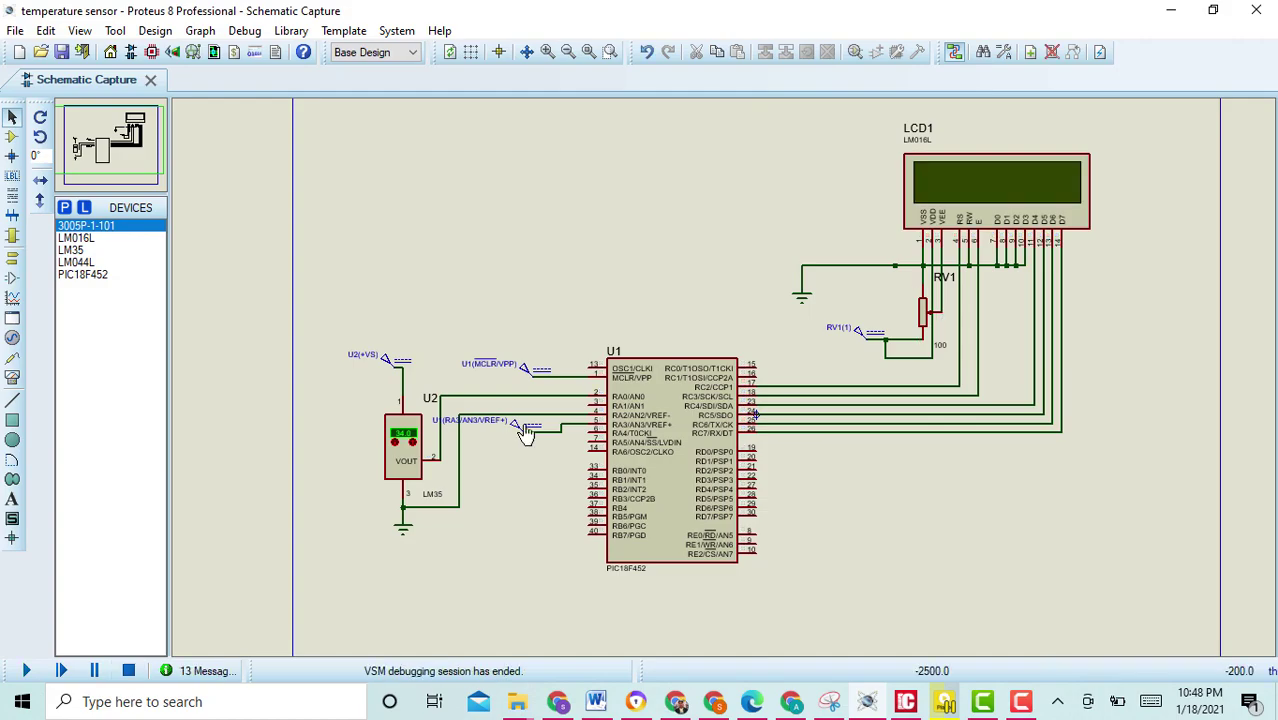
Change the VREF+ generator from 1.5 V to 3 V, then run and stop the simulation.
{"action": "double_click", "coordinate": [526, 432]}
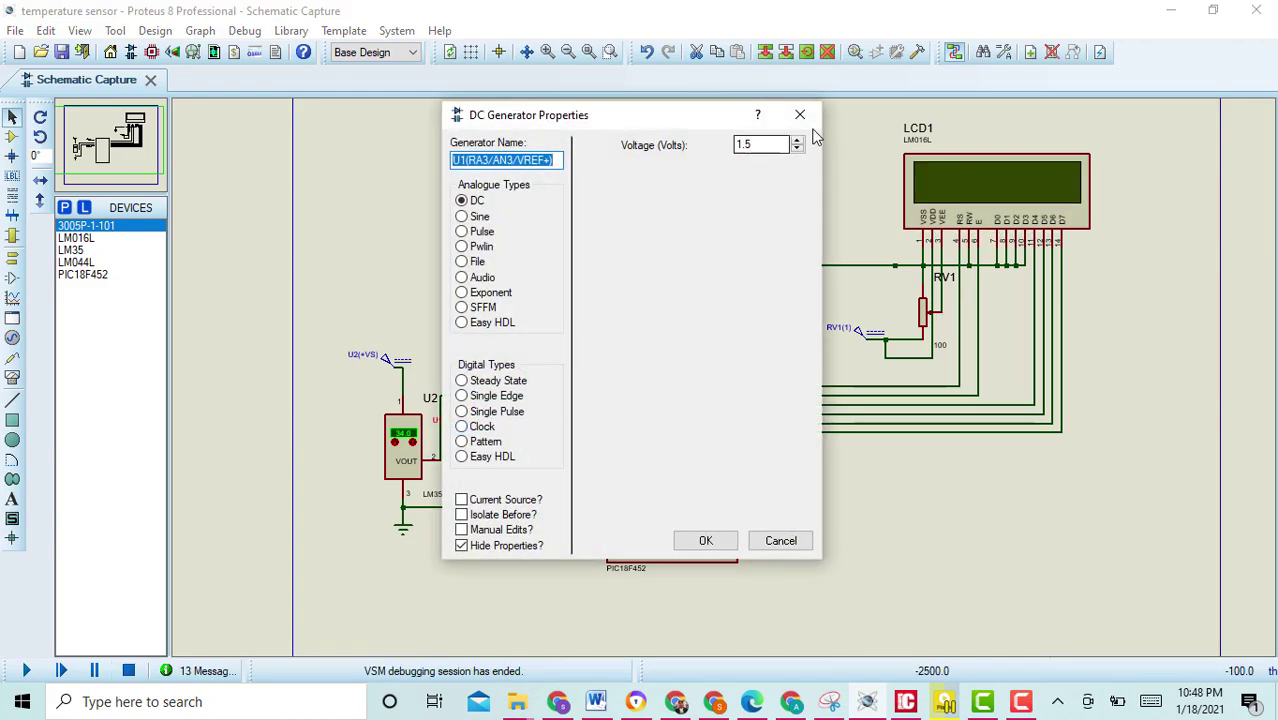
{"action": "left_click", "coordinate": [757, 147]}
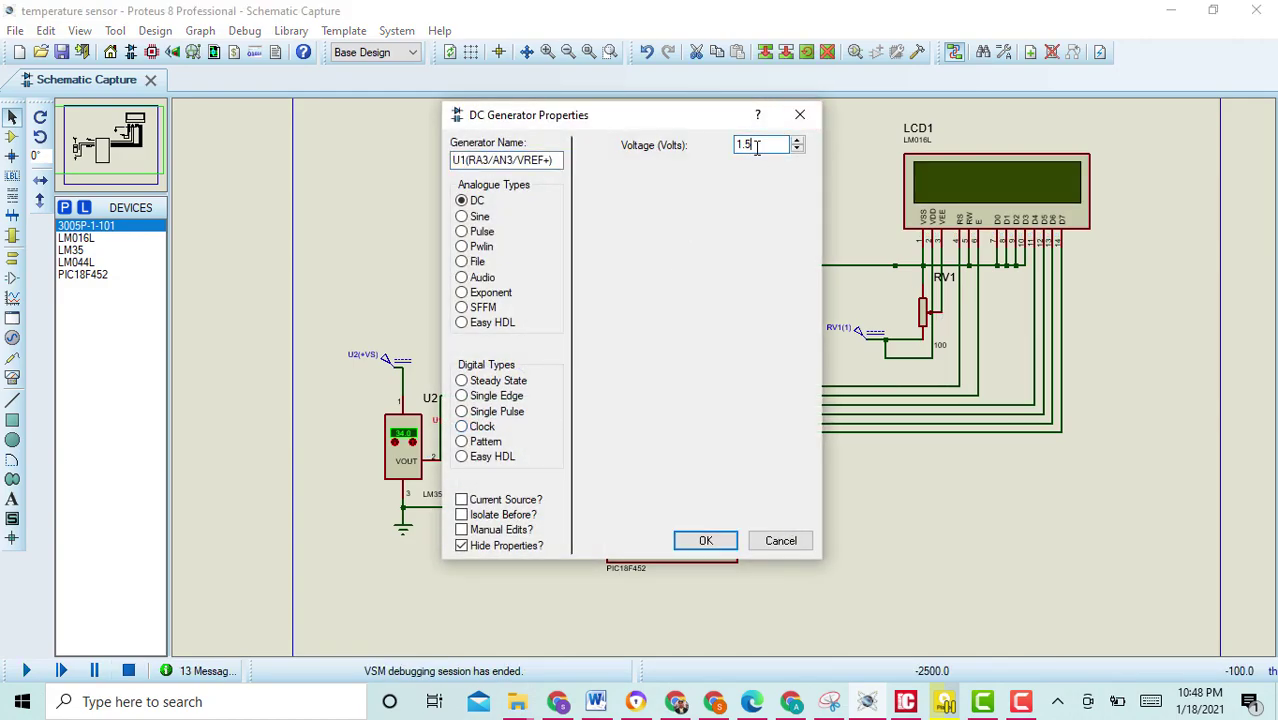
{"action": "key", "text": "BackSpace"}
{"action": "key", "text": "BackSpace"}
{"action": "key", "text": "BackSpace"}
{"action": "type", "text": "3"}
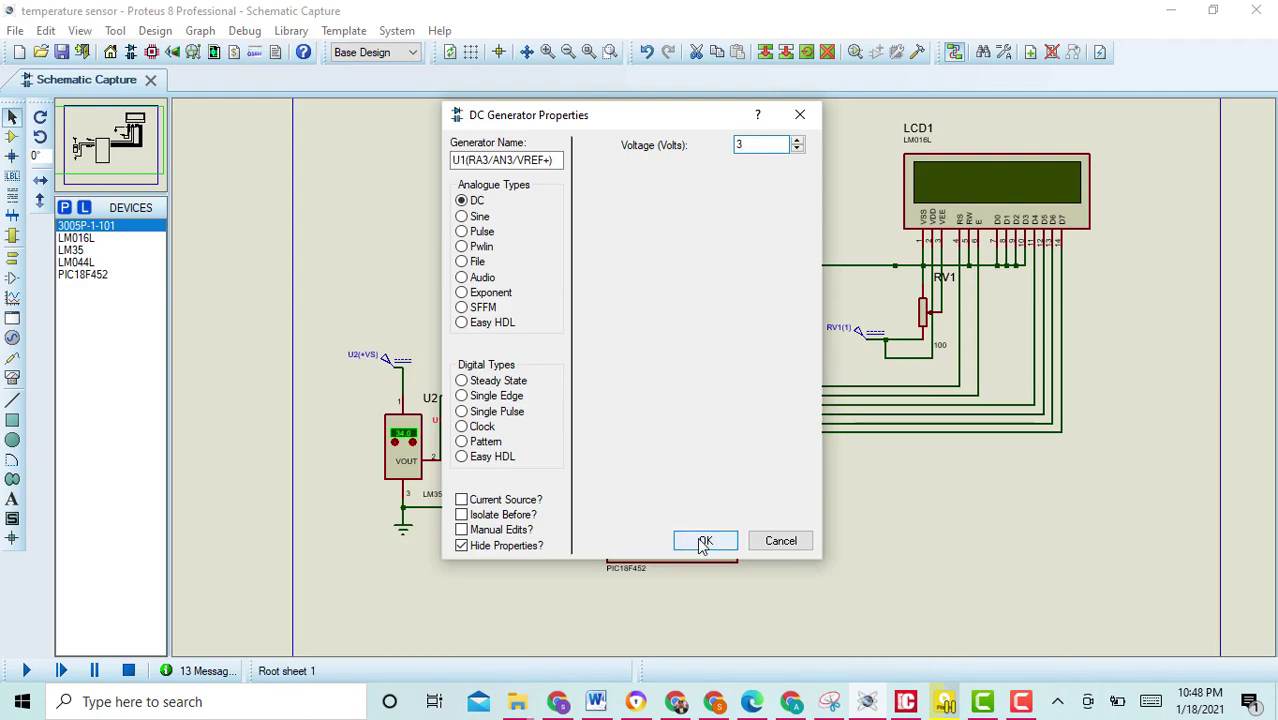
{"action": "left_click", "coordinate": [704, 542]}
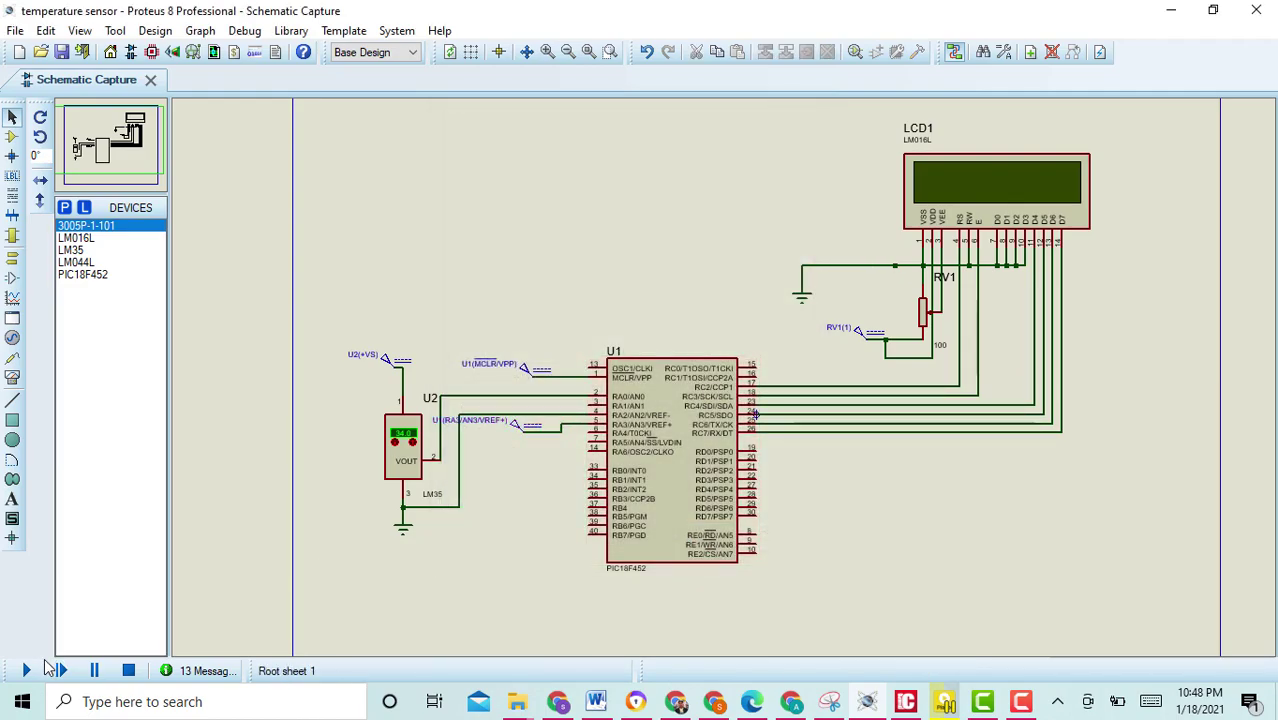
{"action": "left_click", "coordinate": [27, 670]}
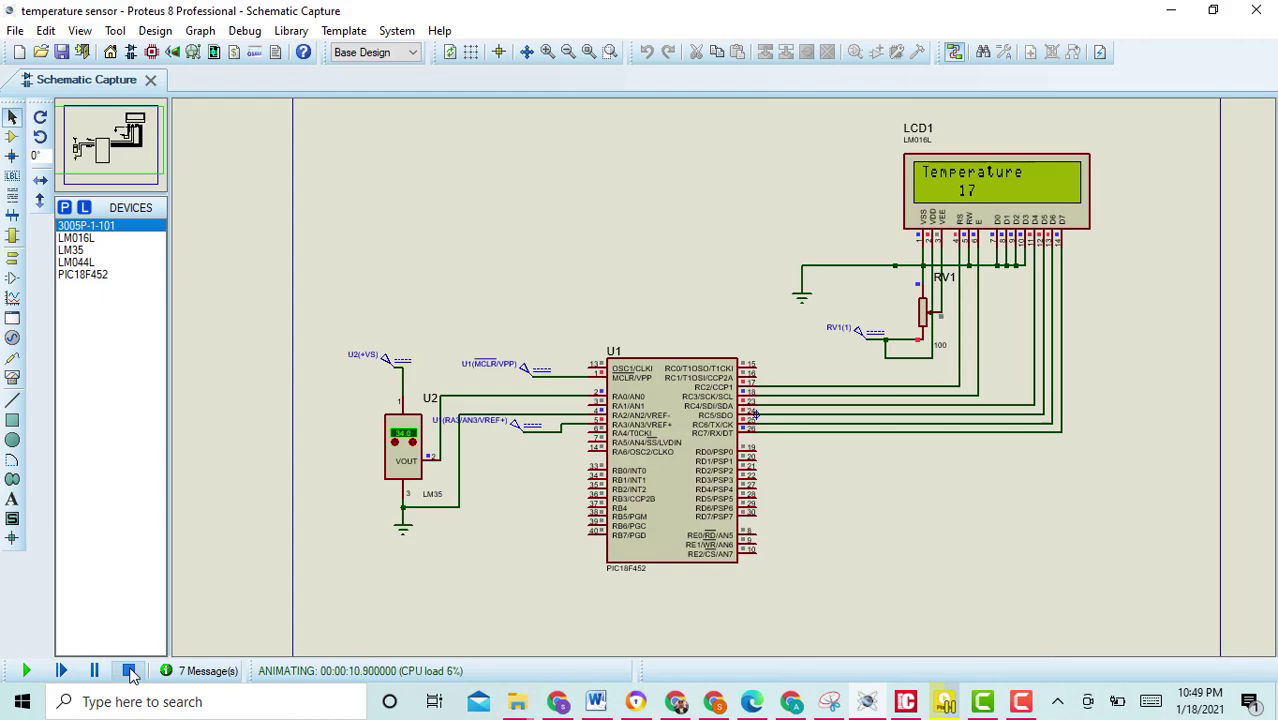
{"action": "left_click", "coordinate": [129, 671]}
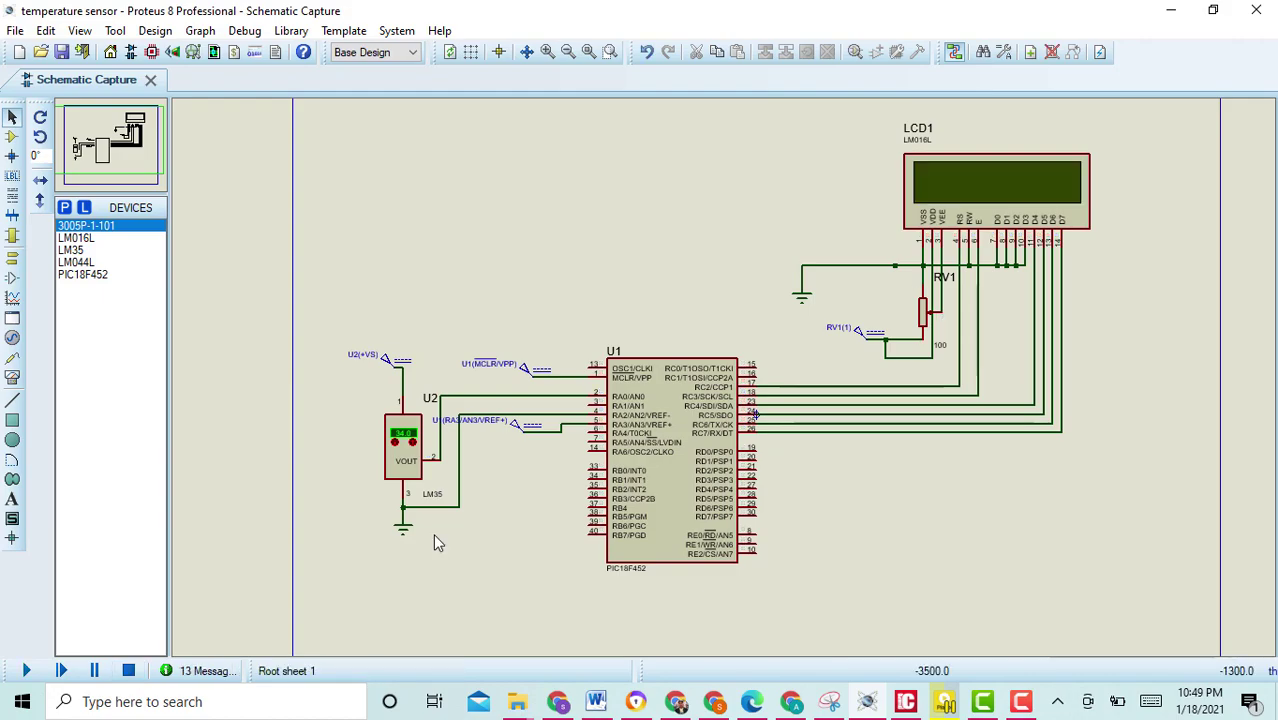